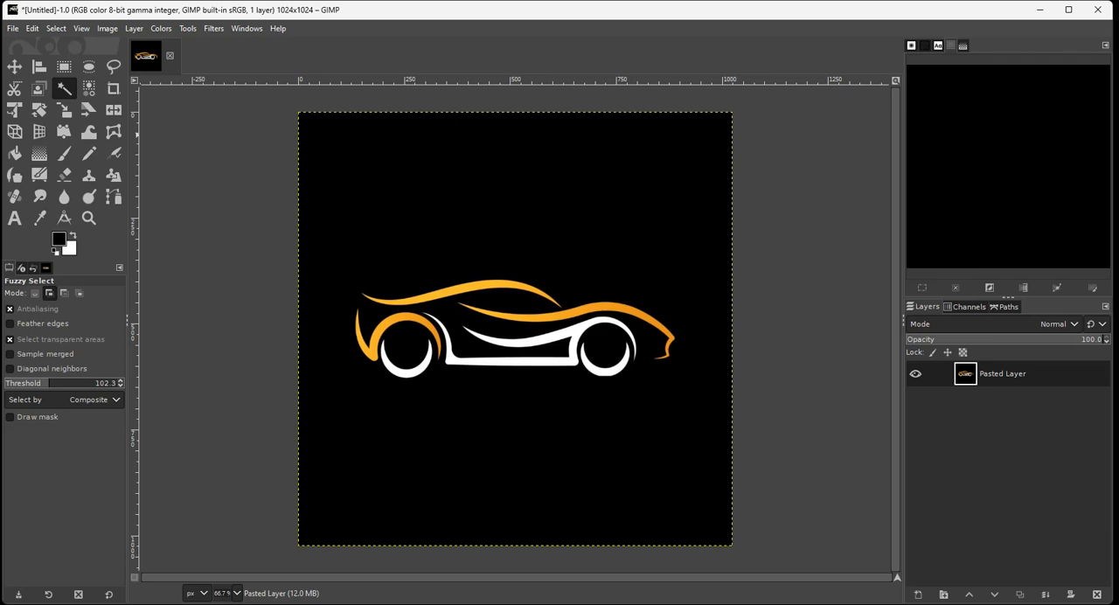
Select the car's orange roof stroke with Fuzzy Select in replace mode, and replace that selection with the orange hood stroke.
left_click(38, 88)
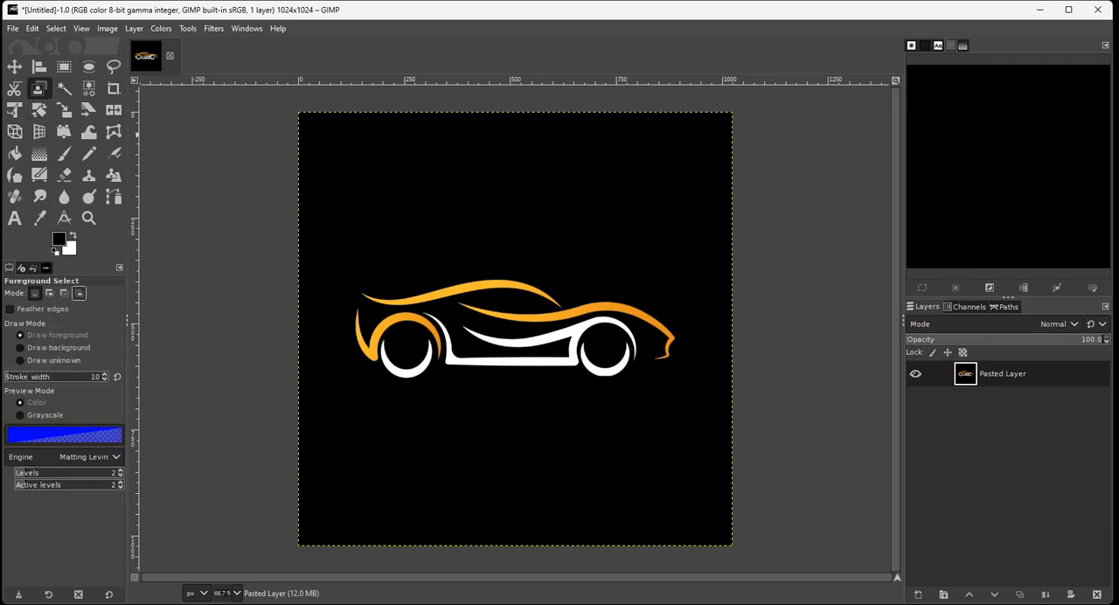
left_click(63, 88)
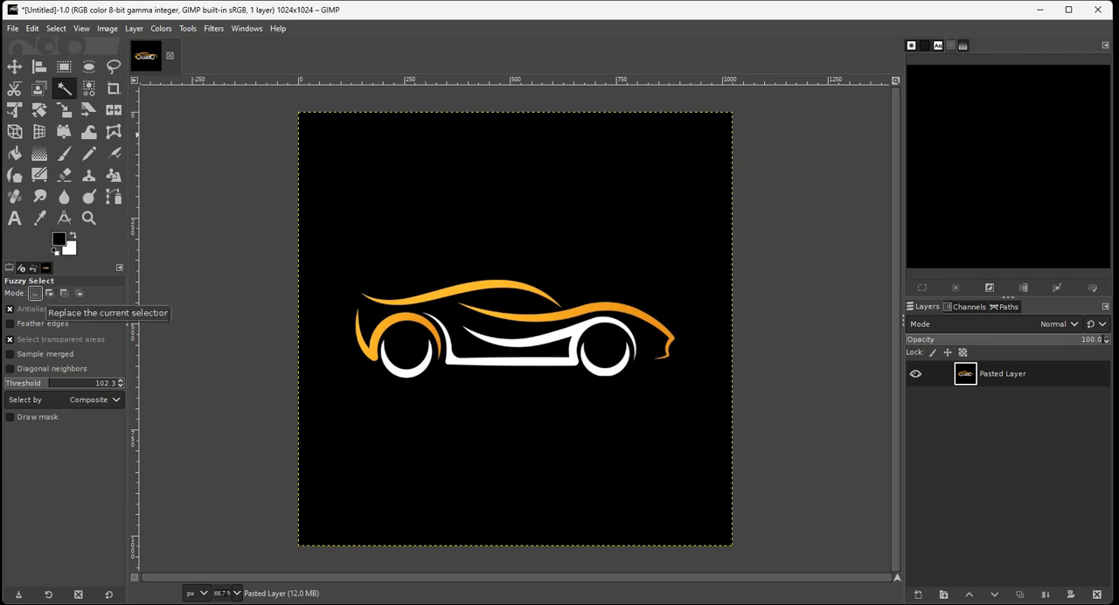
left_click(448, 291)
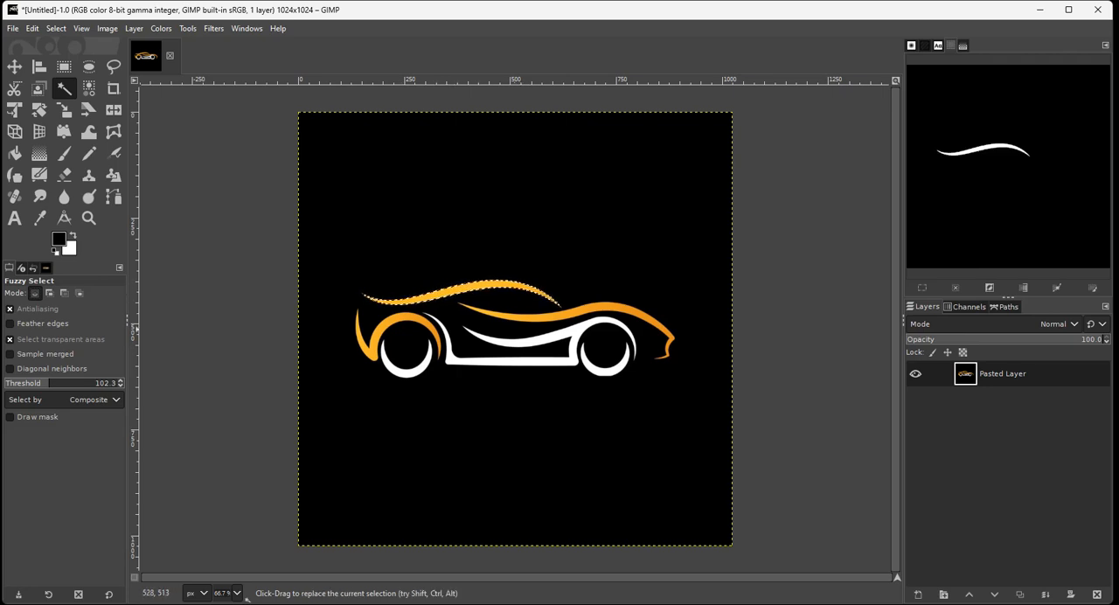
left_click(579, 311)
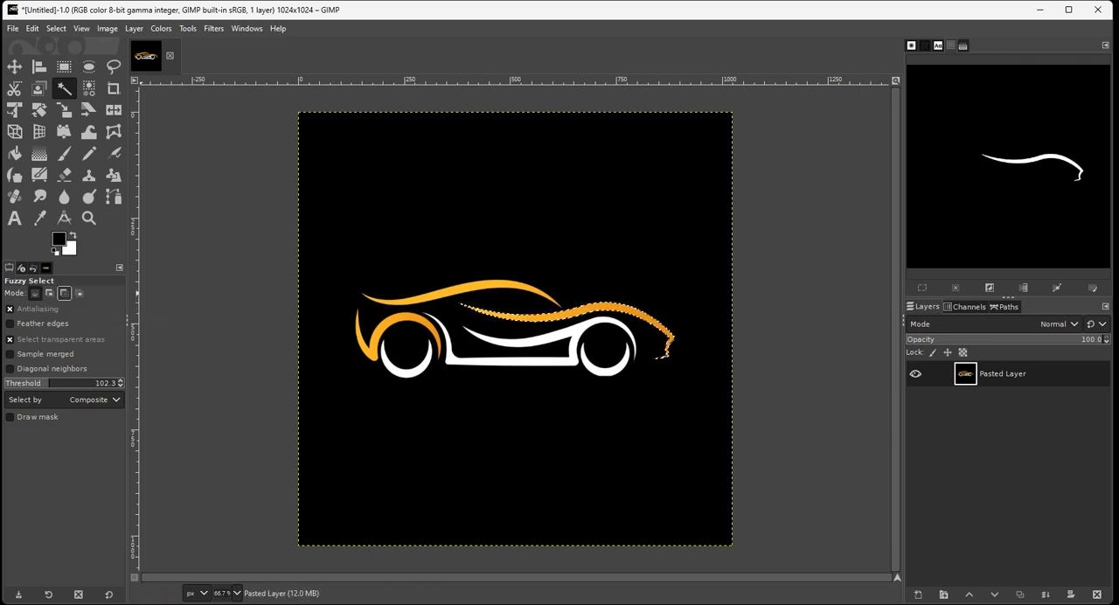
Add the roof stroke, rear arch, white body lines and both wheels to the fuzzy selection, and clear the selection.
left_click(50, 293)
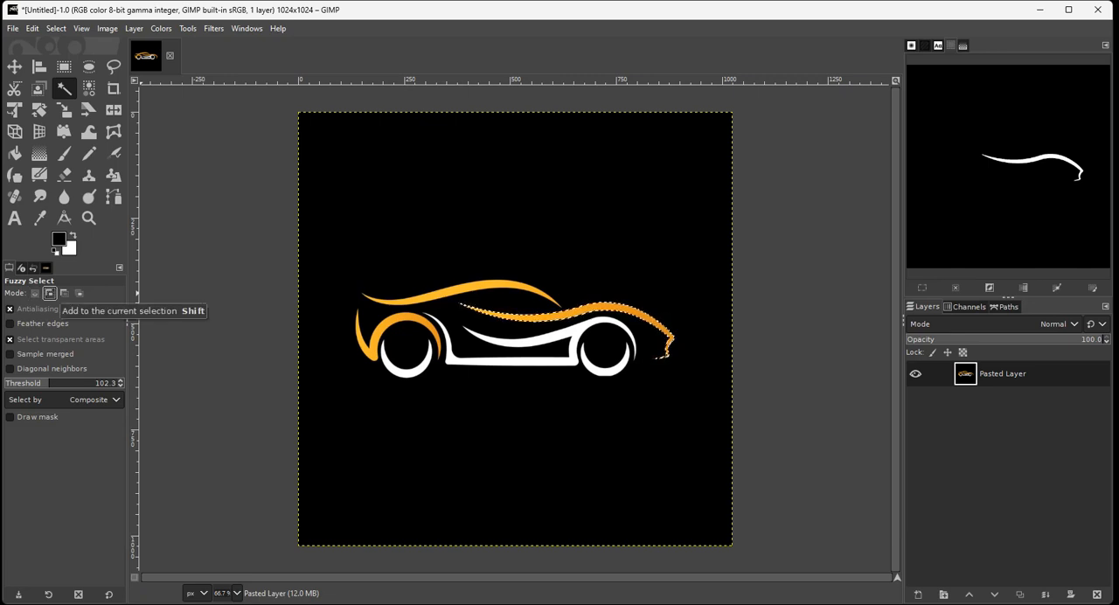
left_click(377, 299)
left_click(368, 339)
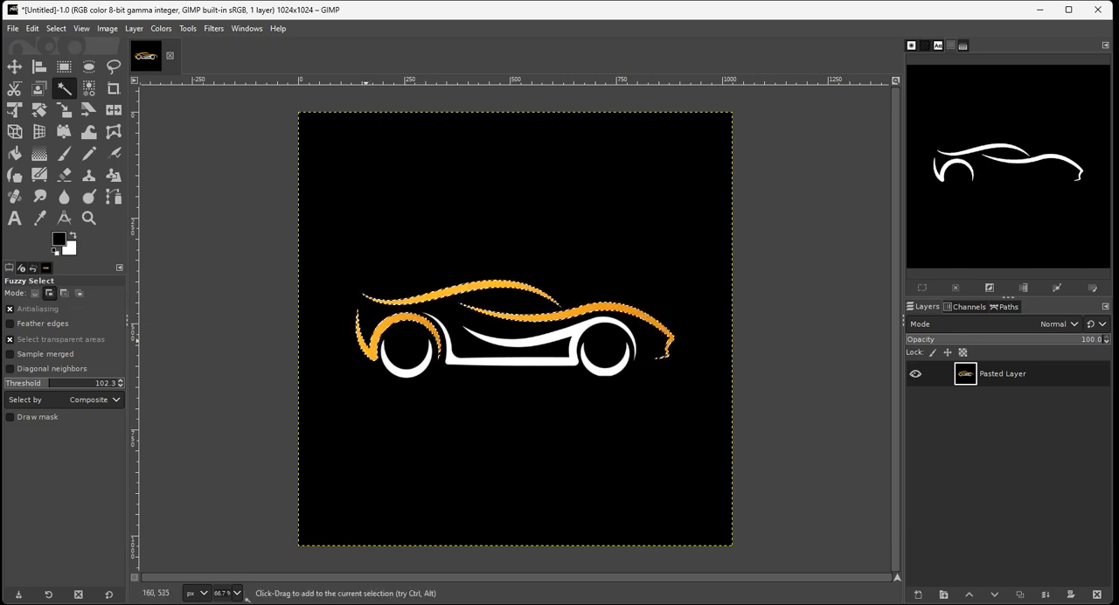
left_click(603, 371)
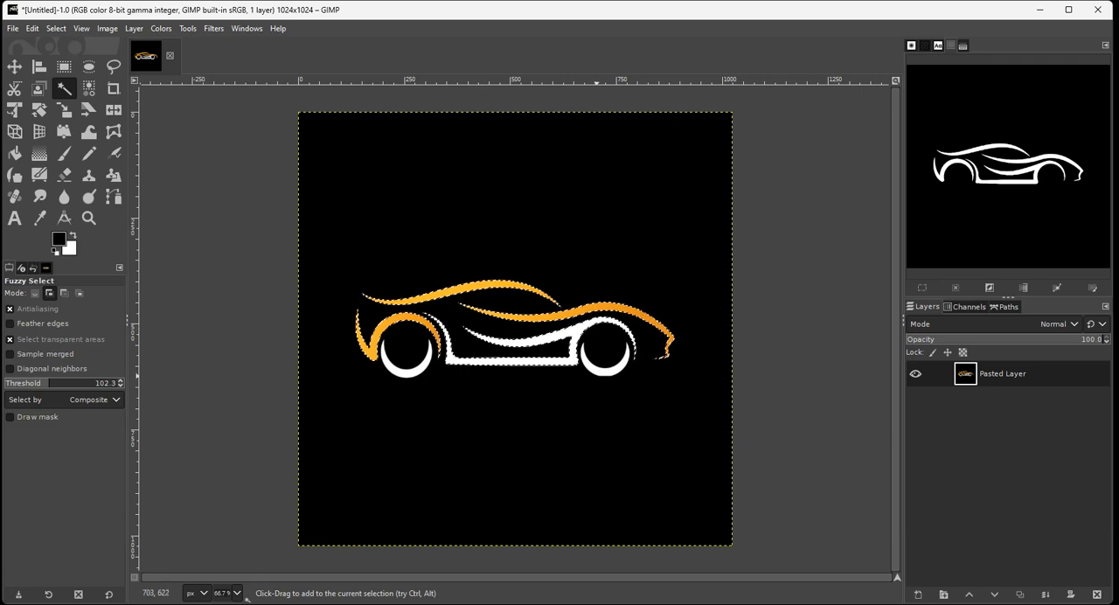
left_click(602, 371)
left_click(406, 370)
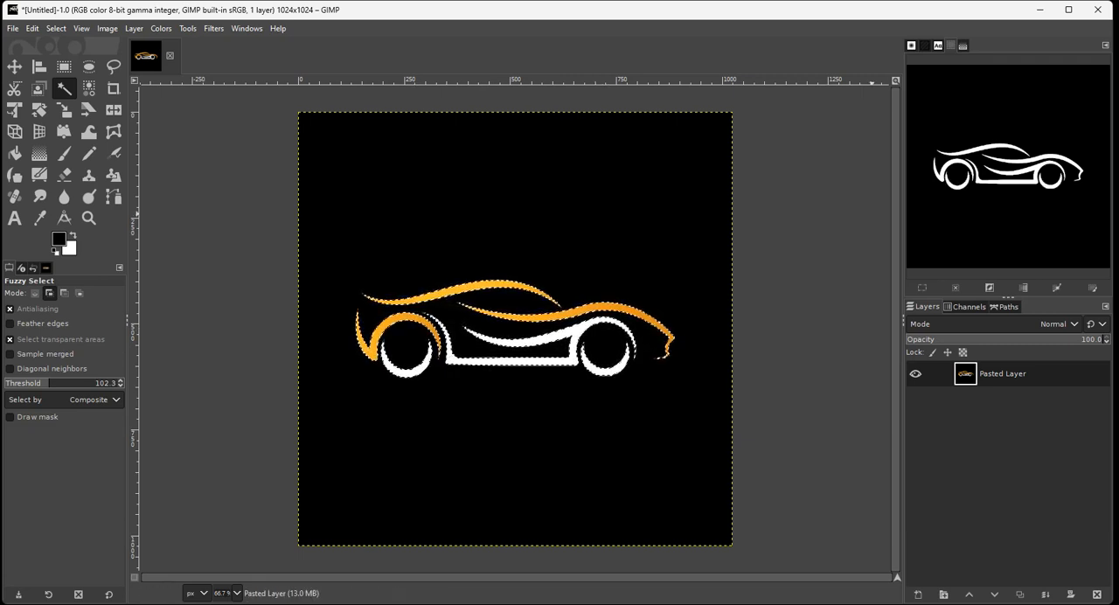
left_click(56, 28)
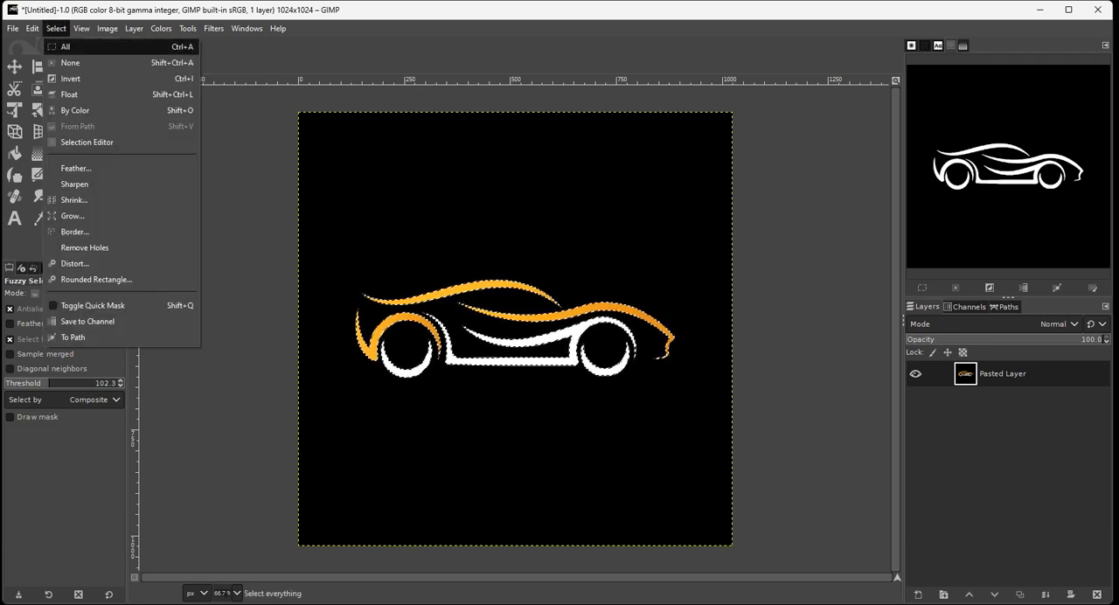
left_click(70, 62)
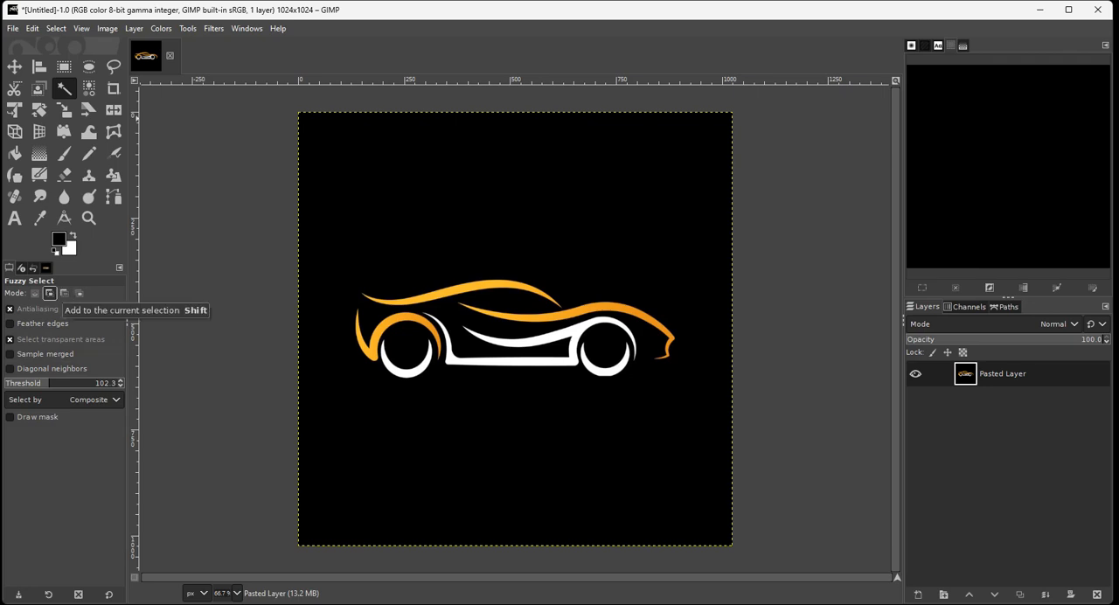
Select the three orange strokes and the white front wheel with Fuzzy Select in add mode.
left_click(50, 293)
left_click(455, 285)
left_click(406, 319)
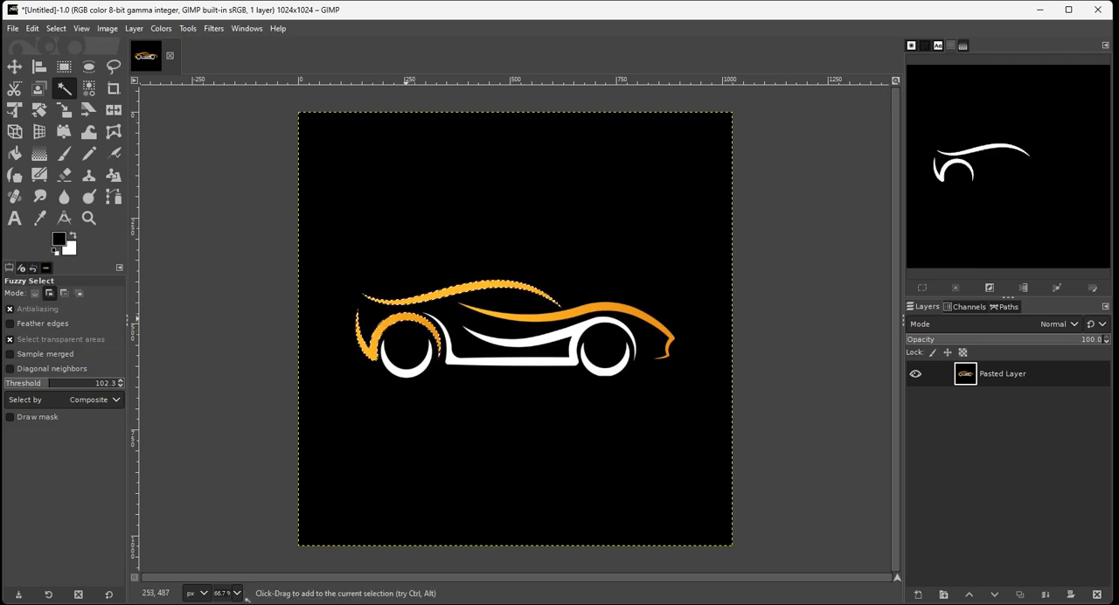
left_click(503, 310)
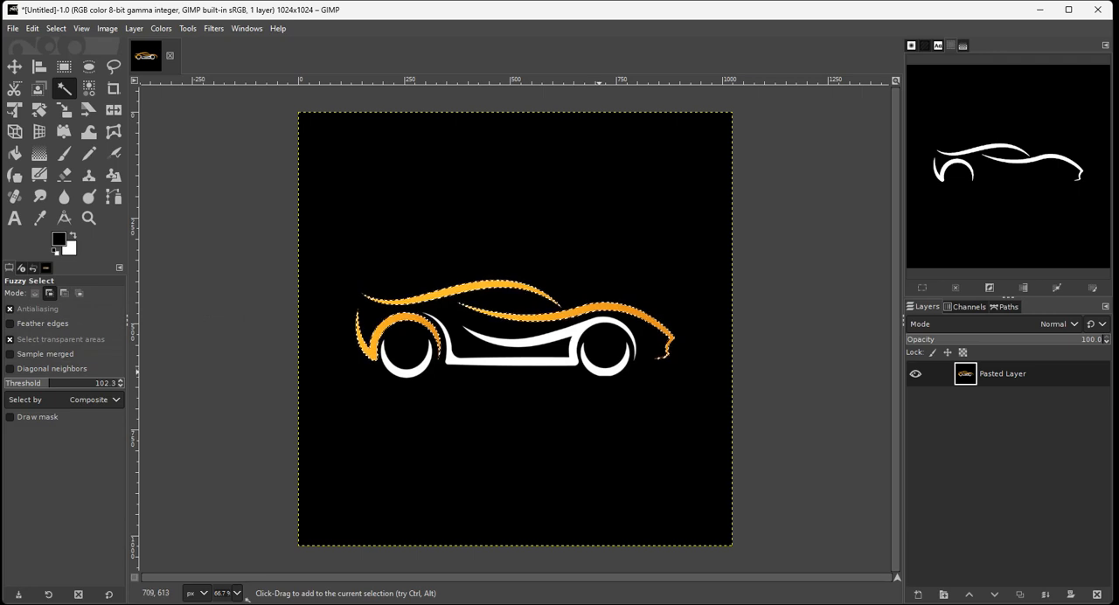
left_click(582, 347)
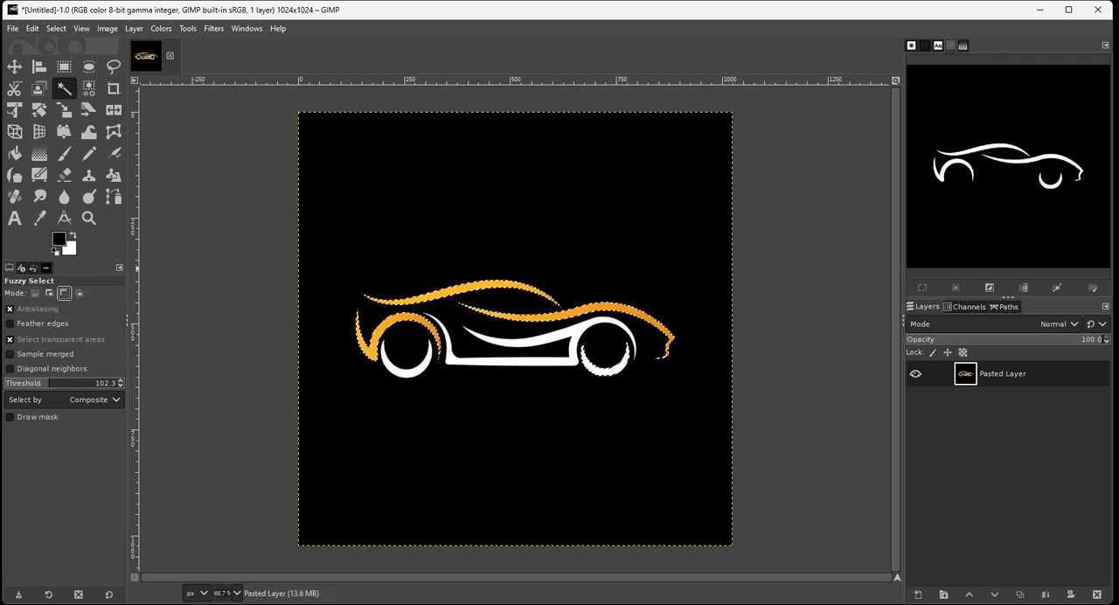
Subtract the front wheel from the fuzzy selection, and deselect everything.
left_click(595, 368)
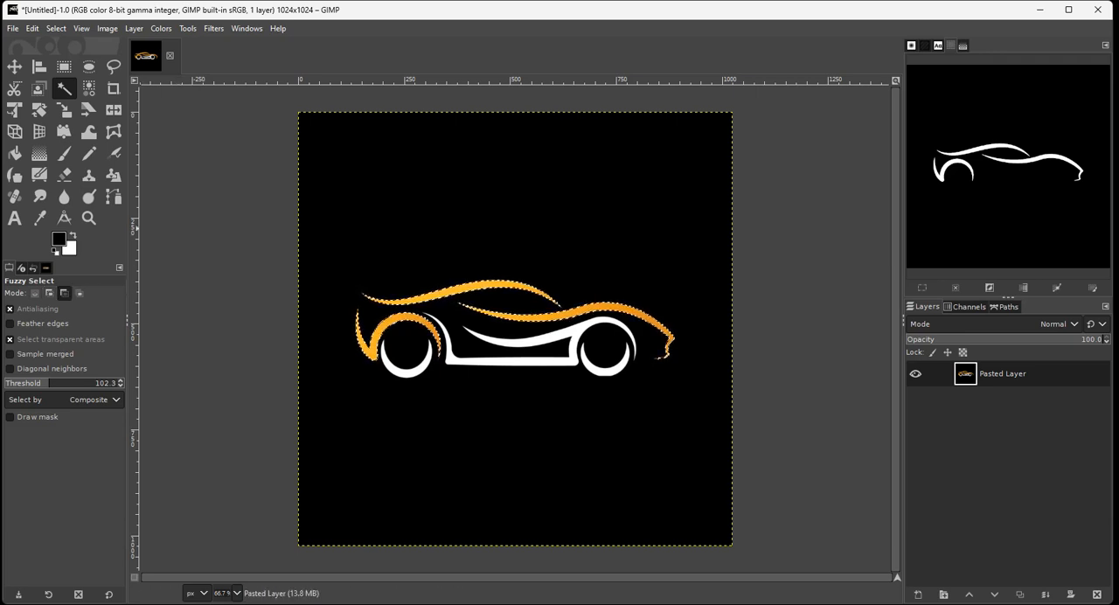
left_click(56, 28)
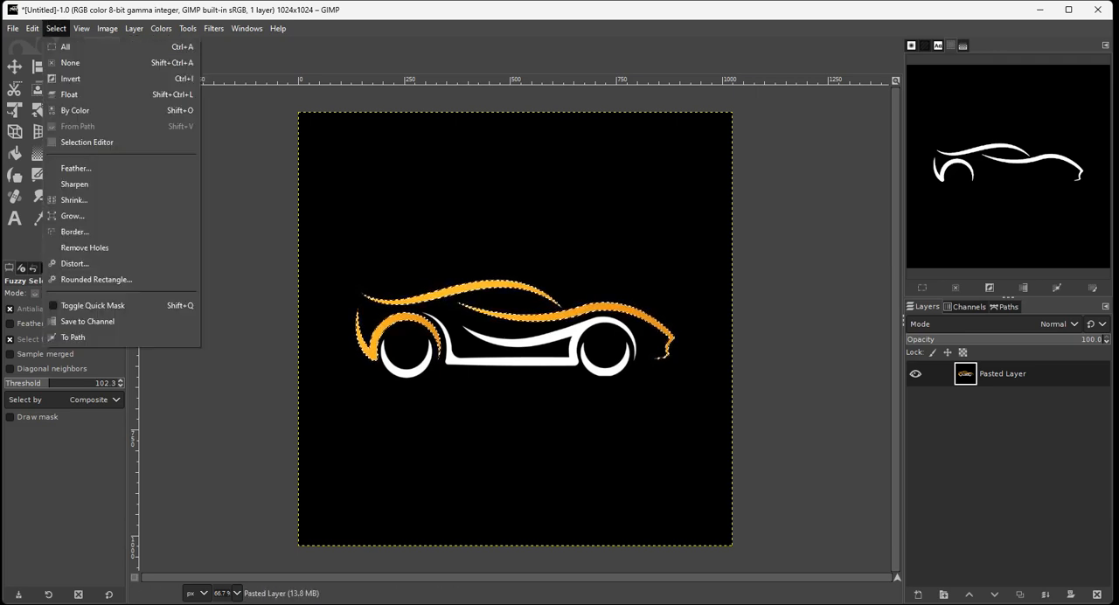
left_click(70, 63)
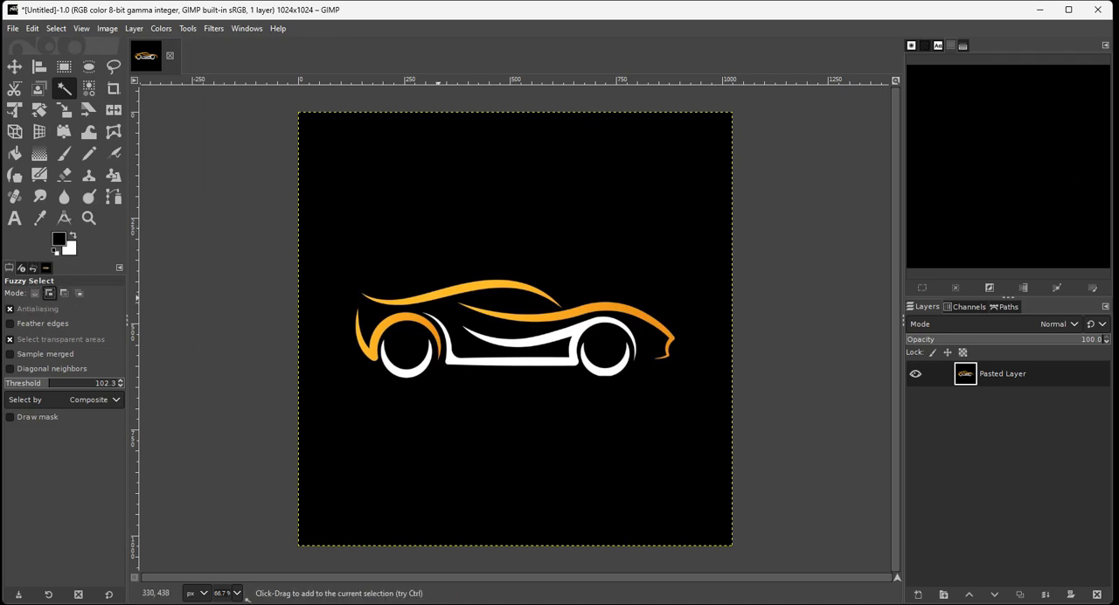
Fuzzy-select only the orange roof stroke, and clear the selection.
left_click(440, 295)
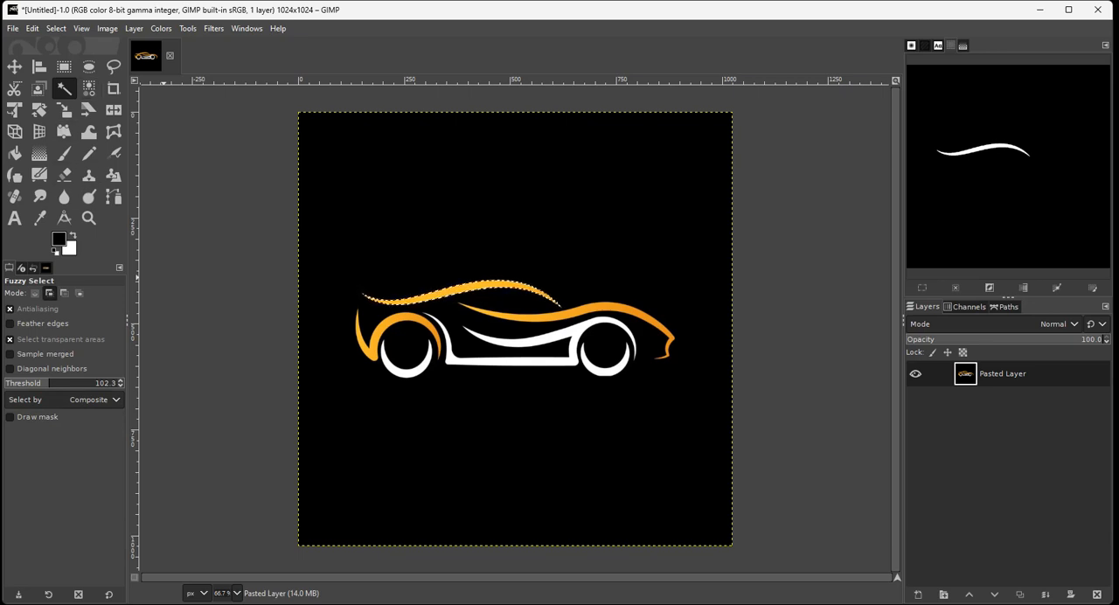
left_click(56, 28)
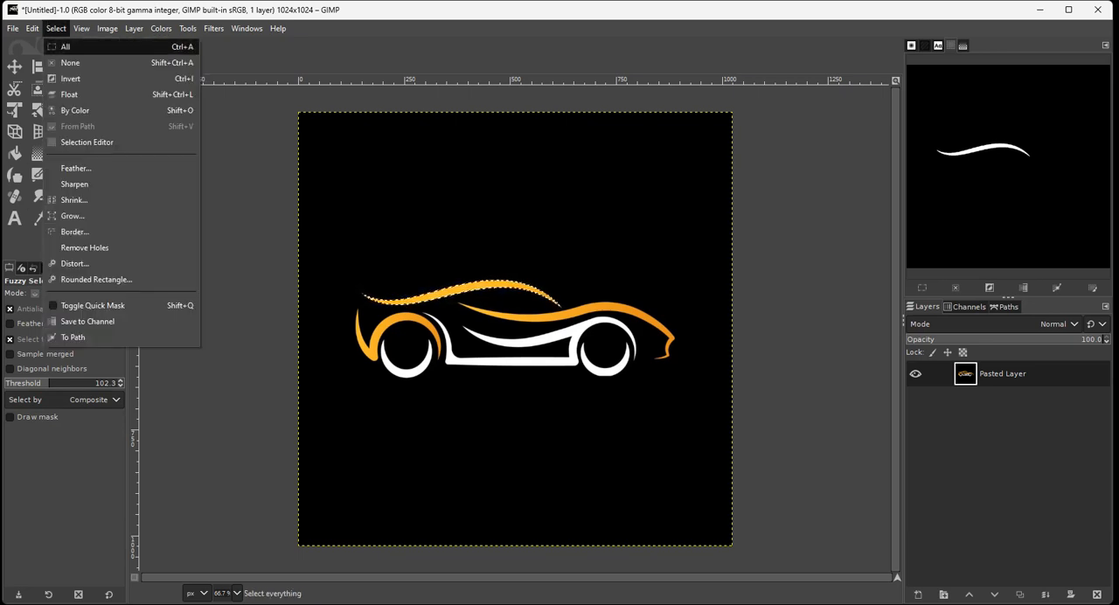
left_click(66, 47)
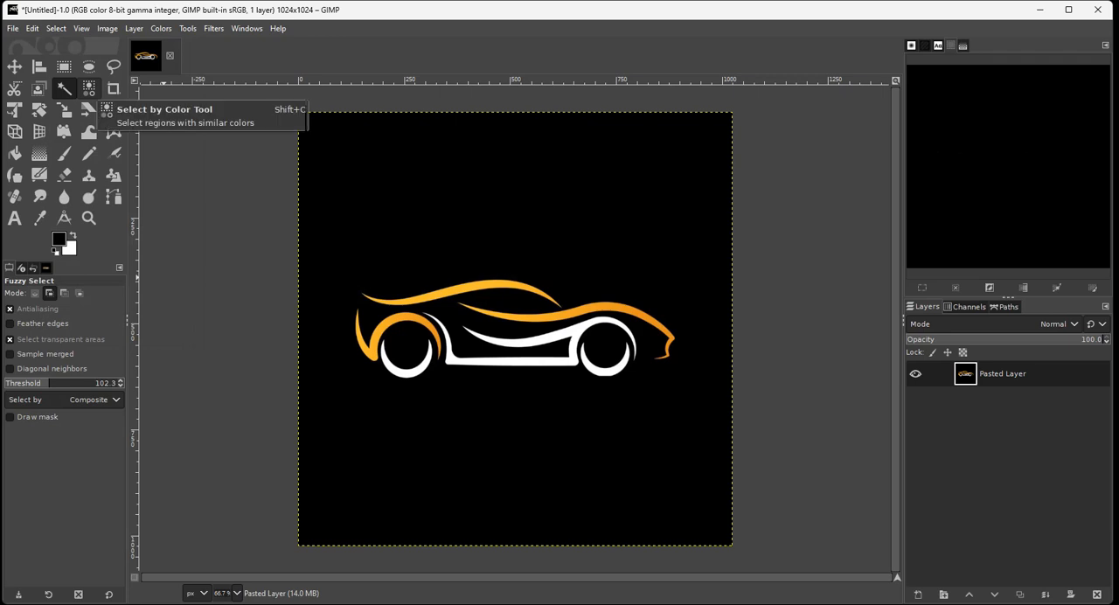
Try Select by Color on the orange hood stroke with a threshold of 23.1, and clear the selection.
left_click(88, 89)
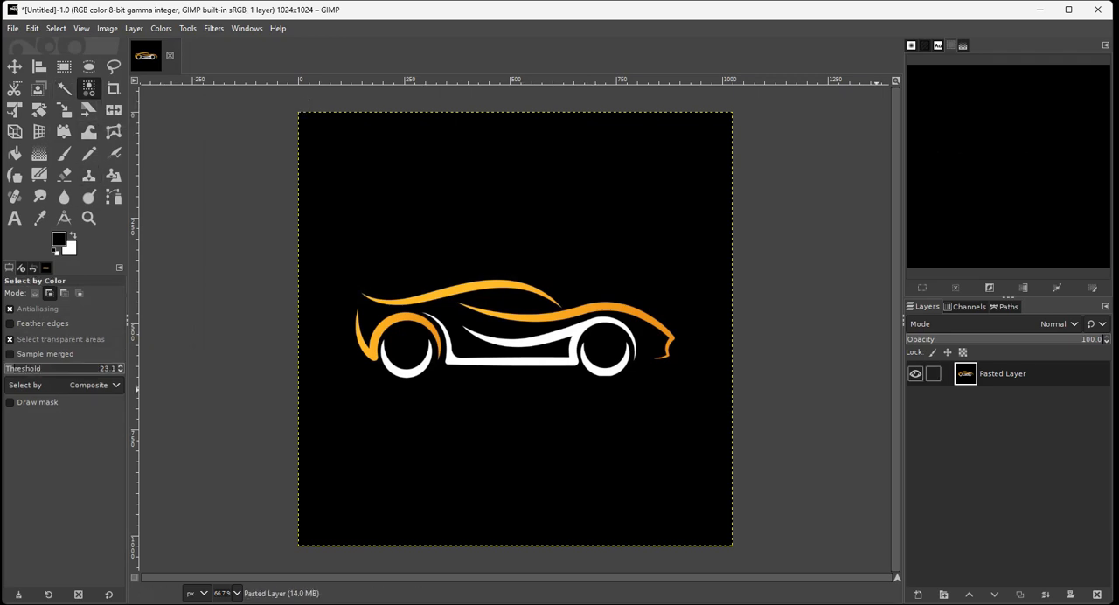
left_click(609, 318)
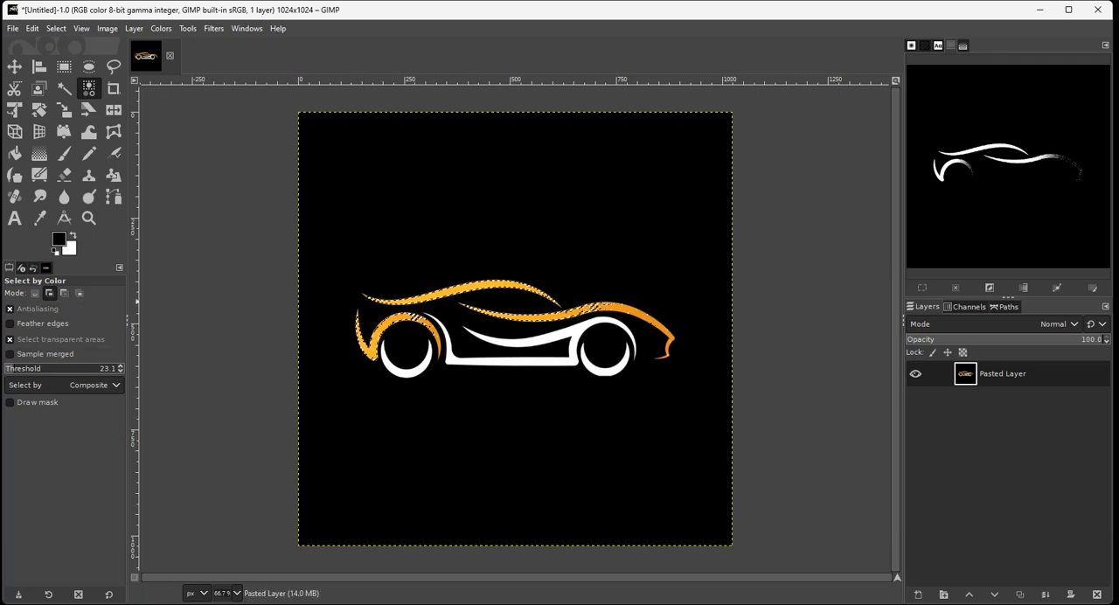
left_click(64, 88)
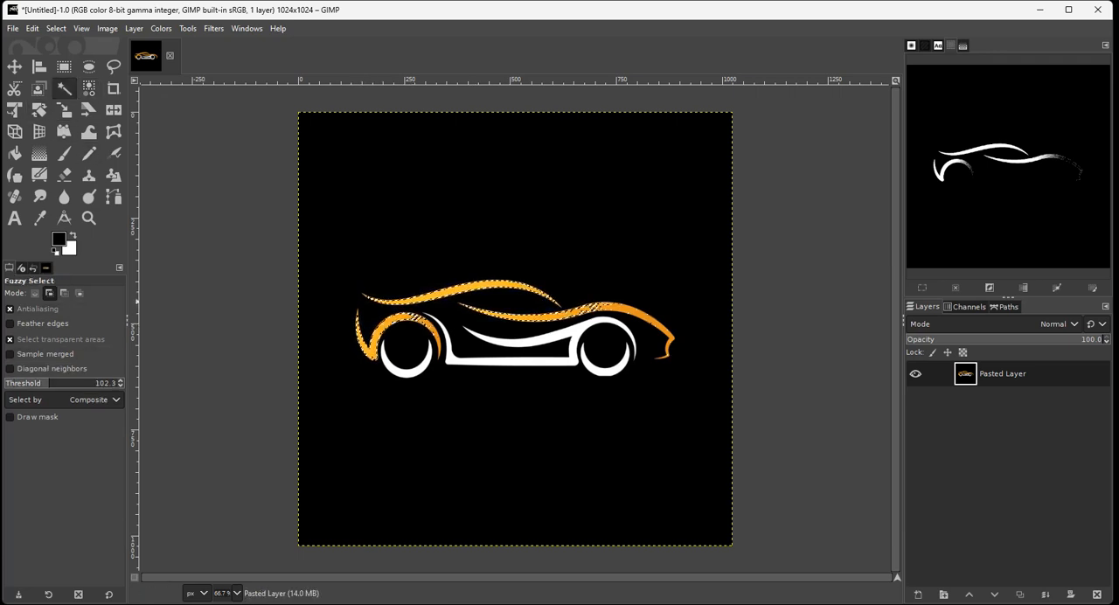
left_click(88, 88)
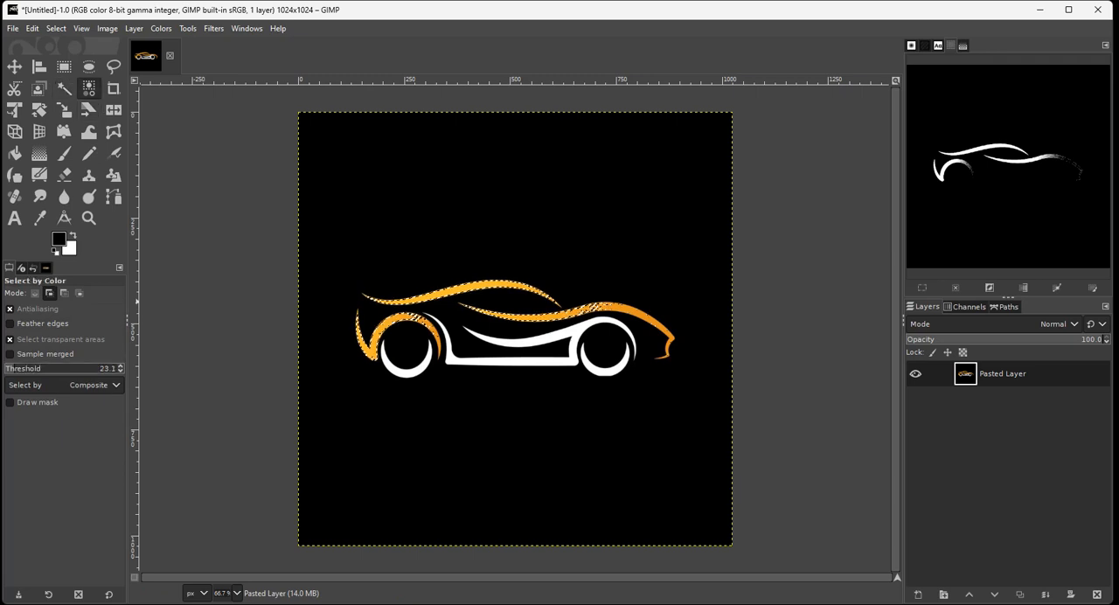
left_click(55, 28)
left_click(70, 62)
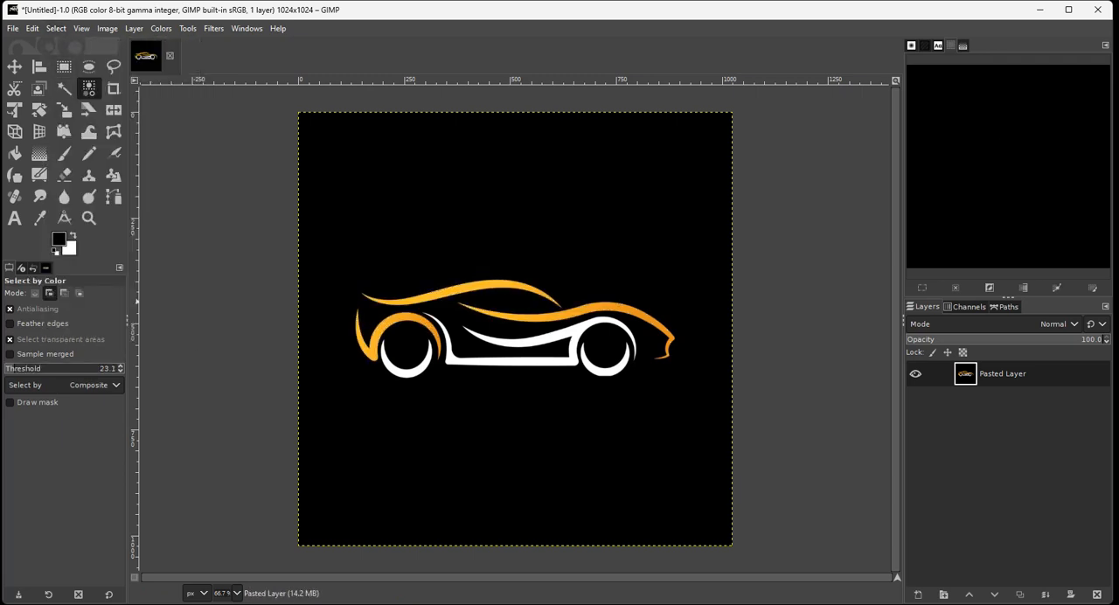
Try selecting the orange strokes by color with the threshold set to 102.3.
left_click_drag(75, 370, 67, 369)
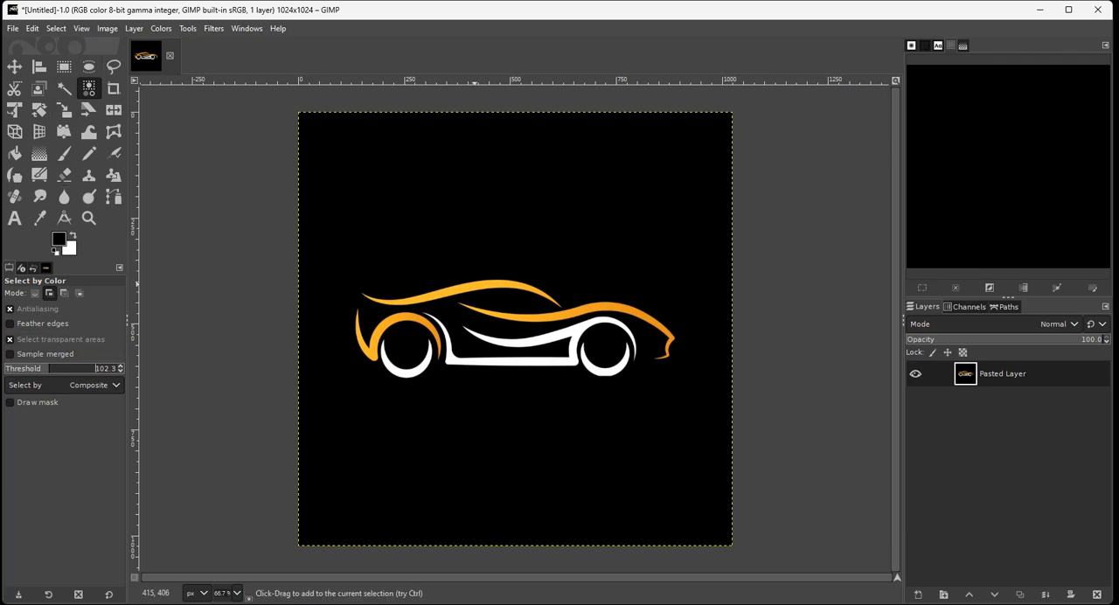
left_click(473, 284)
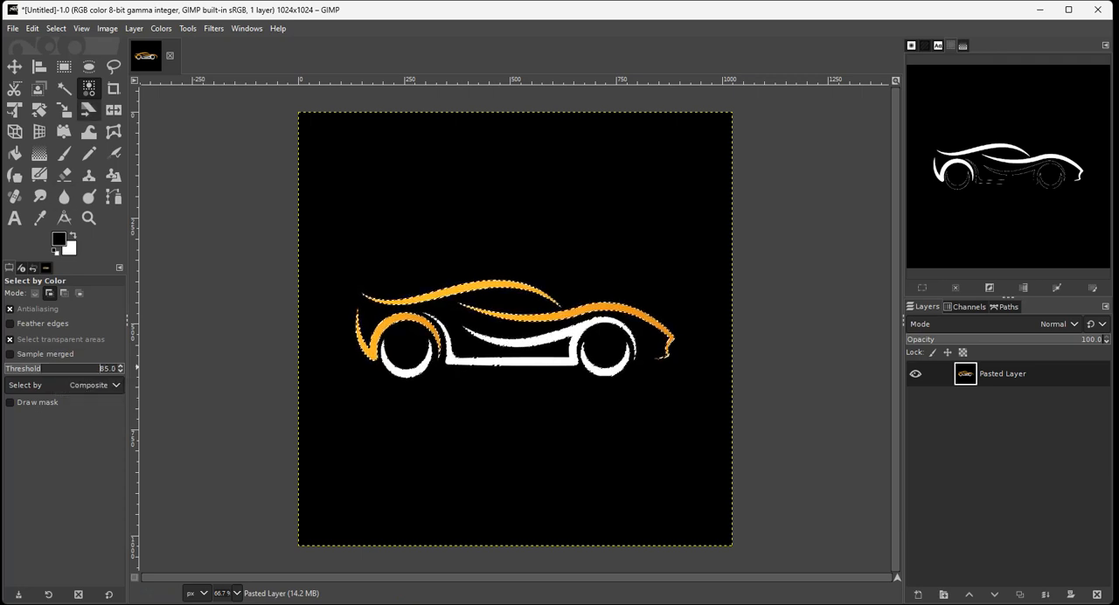
Clear the selection and reselect the car's orange strokes by color with a threshold of 85.0.
left_click(56, 28)
left_click(65, 47)
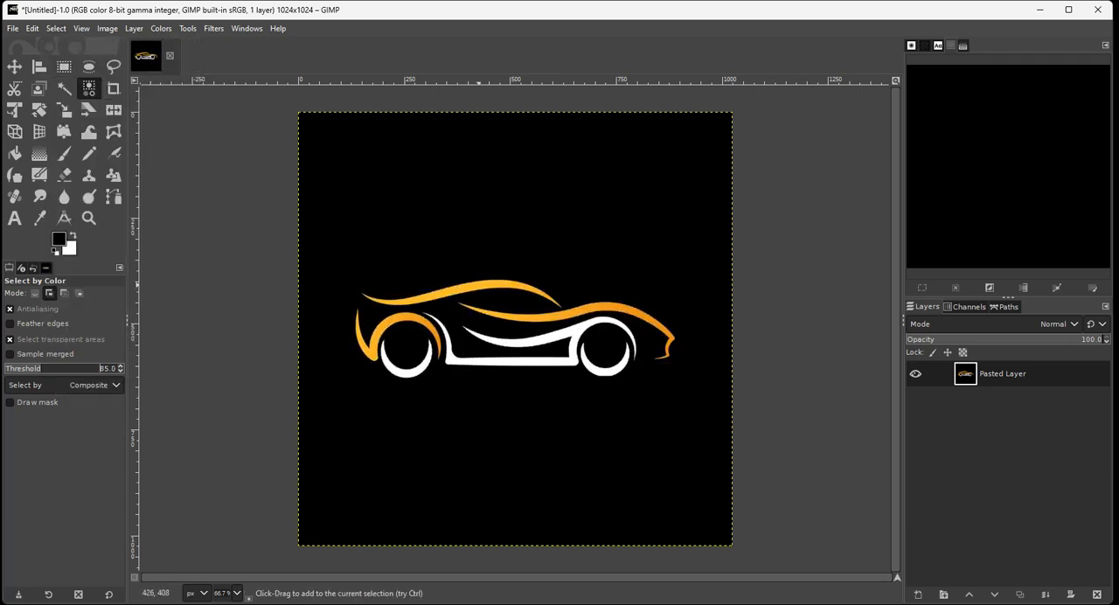
left_click(608, 305, "shift")
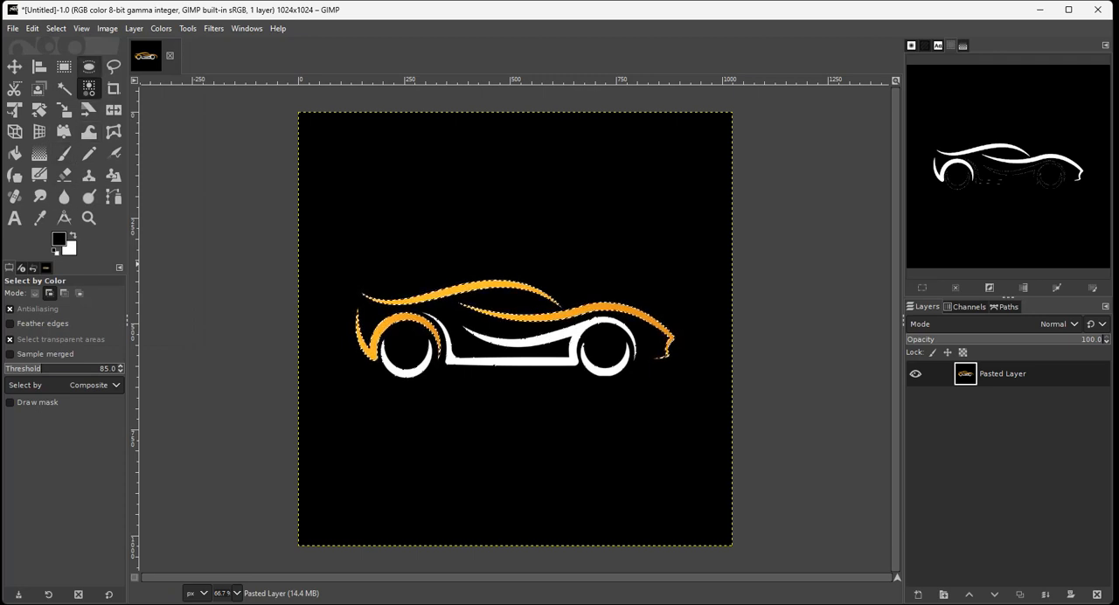
Subtract the area around the white body lines and front wheel from the selection with a closed Free Select outline in subtract mode.
left_click(114, 67)
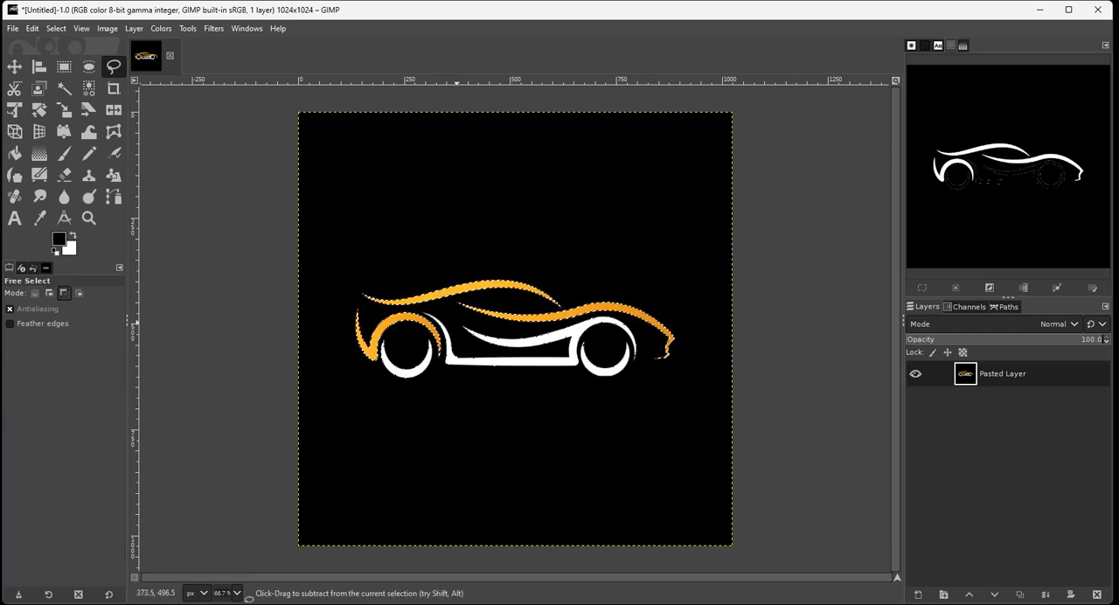
left_click_drag(456, 322, 509, 330)
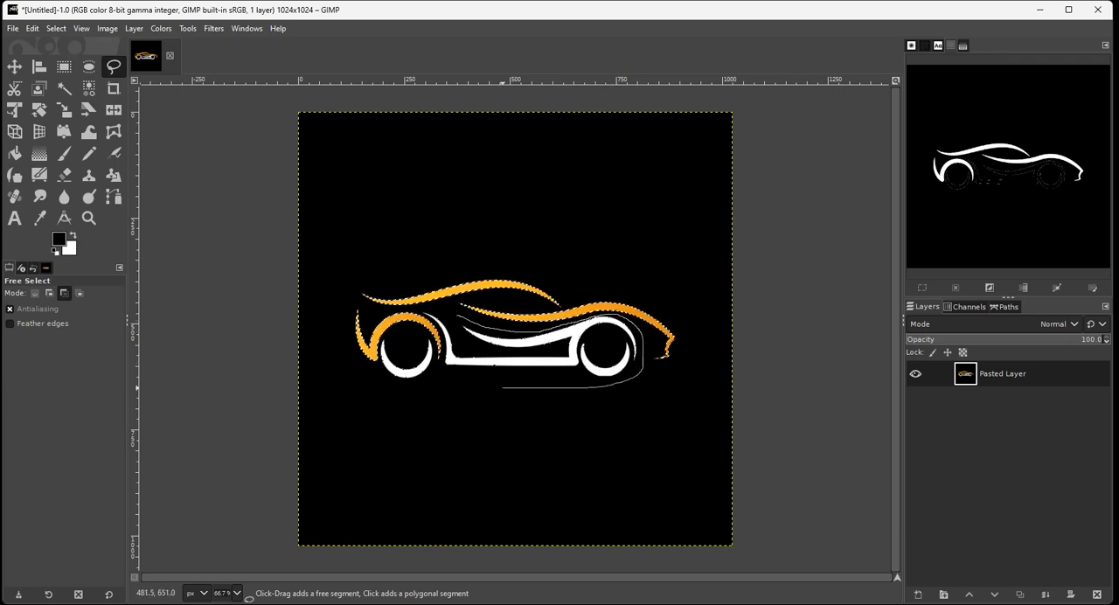
left_click_drag(506, 391, 455, 382)
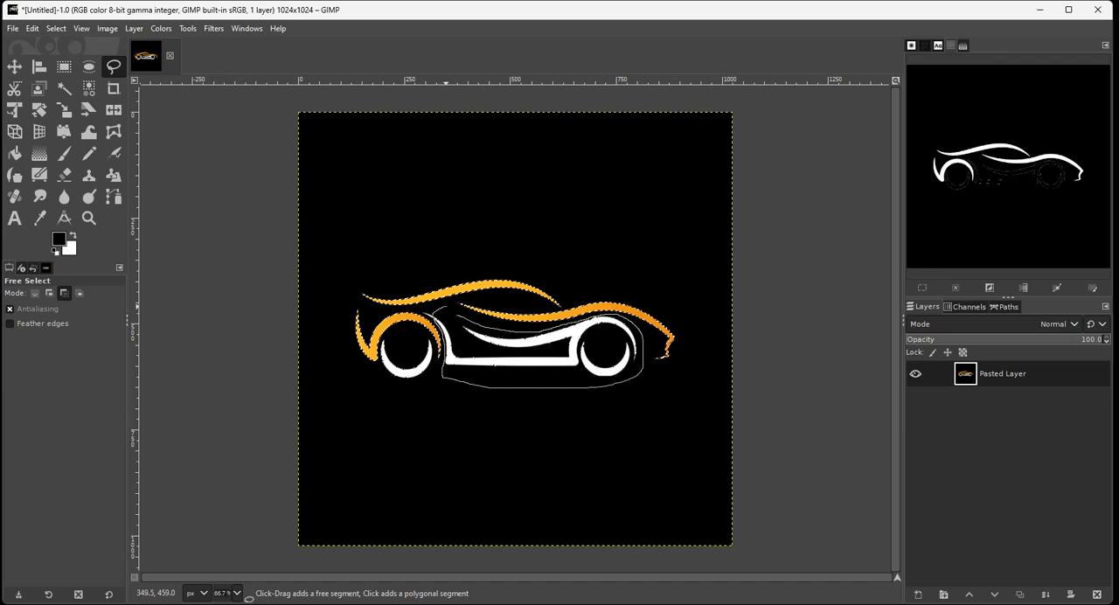
left_click(456, 315)
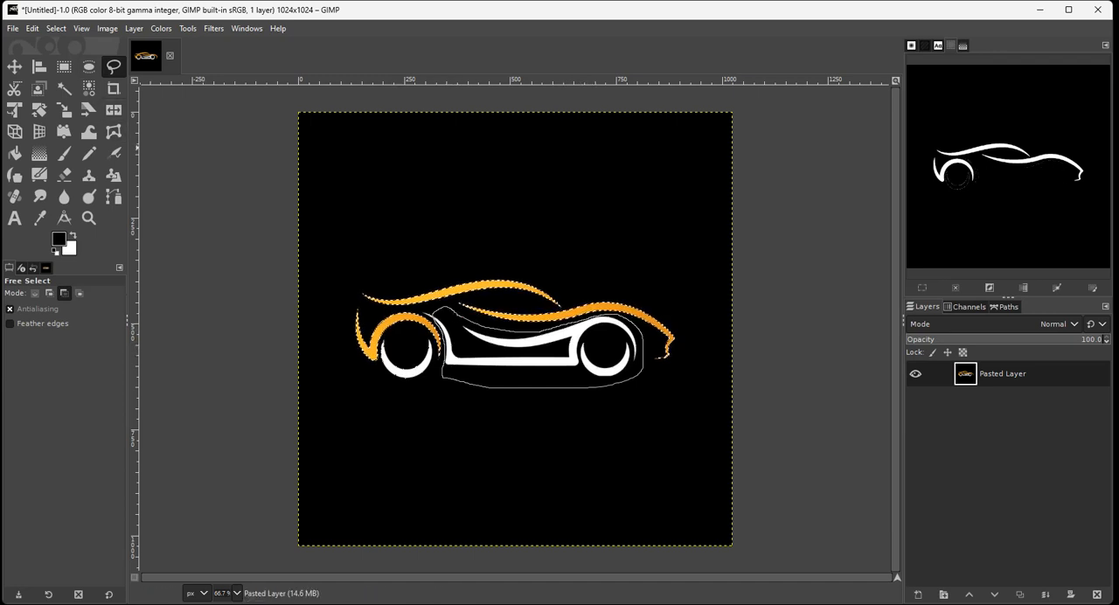
left_click(56, 28)
left_click(56, 28)
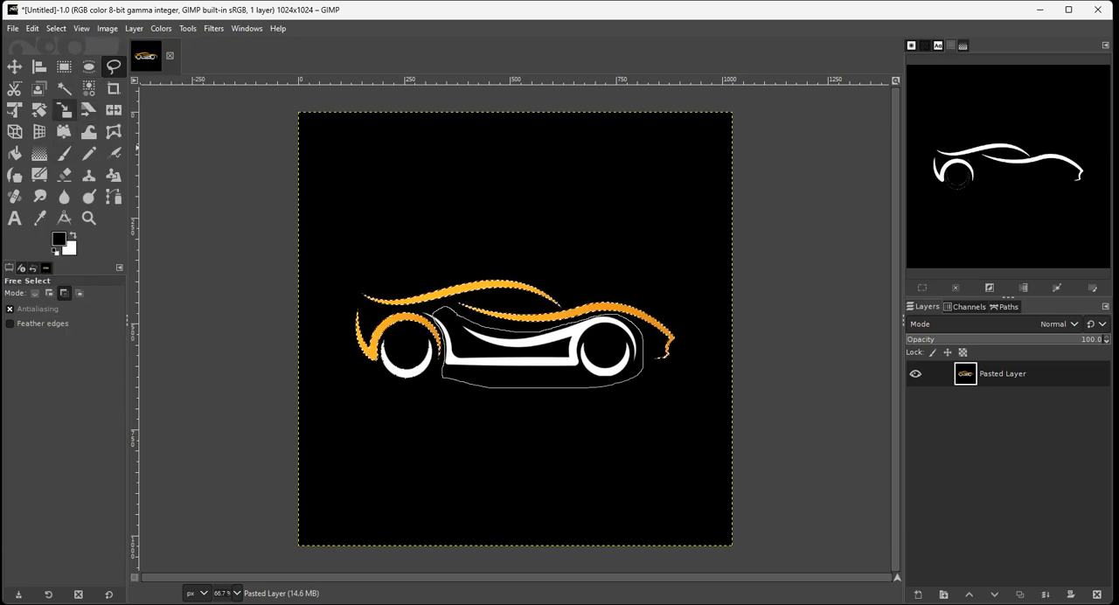
left_click(14, 67)
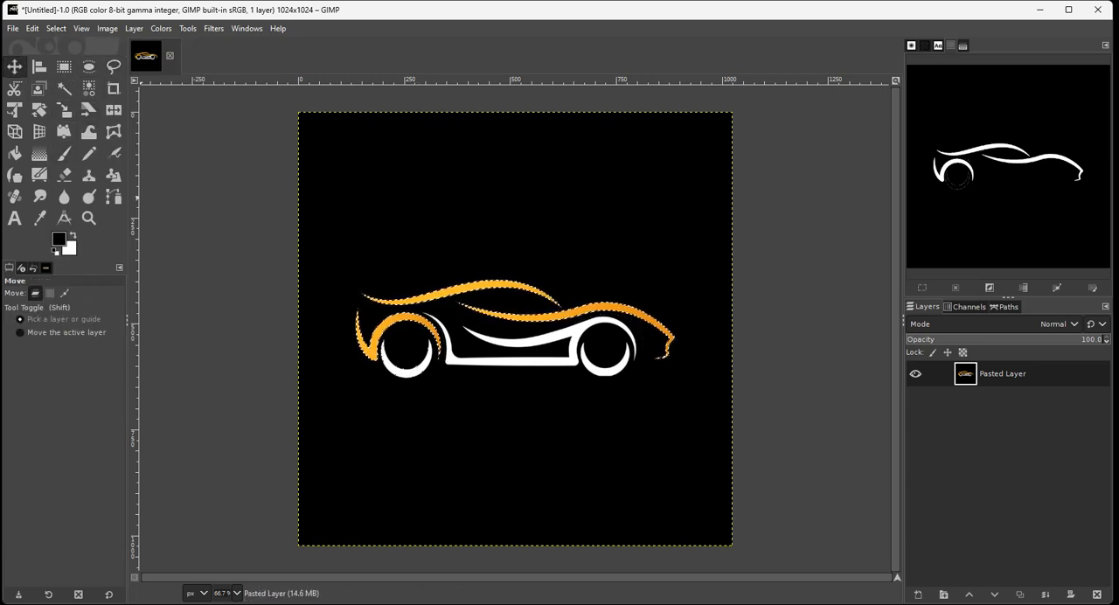
left_click(114, 66)
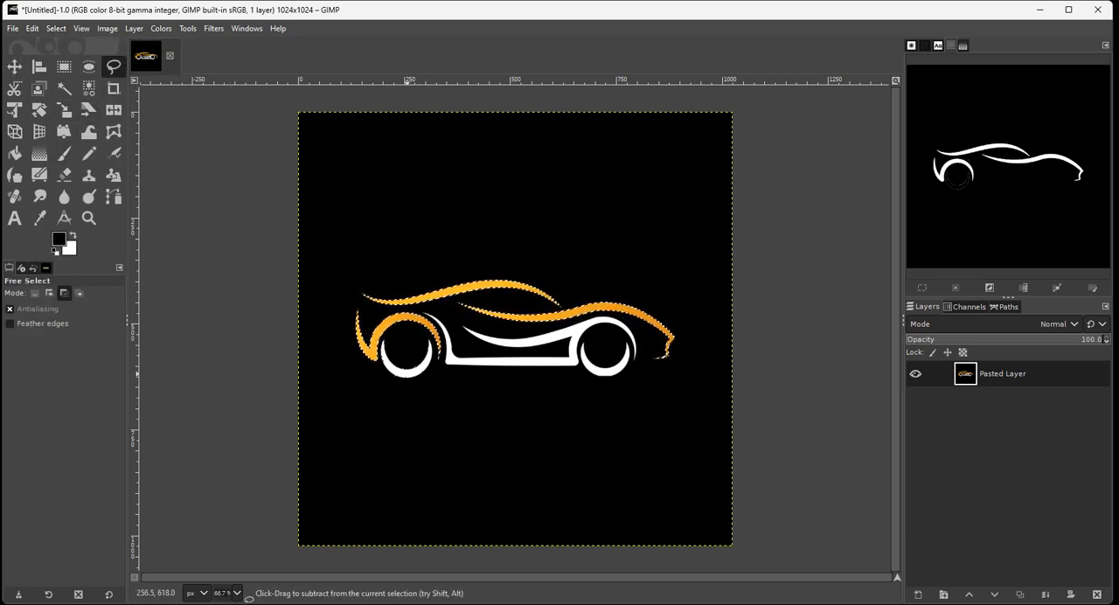
Subtract the white rear wheel crescent from the selection with a closed Free Select outline in subtract mode.
scroll(393, 366, "up", 3)
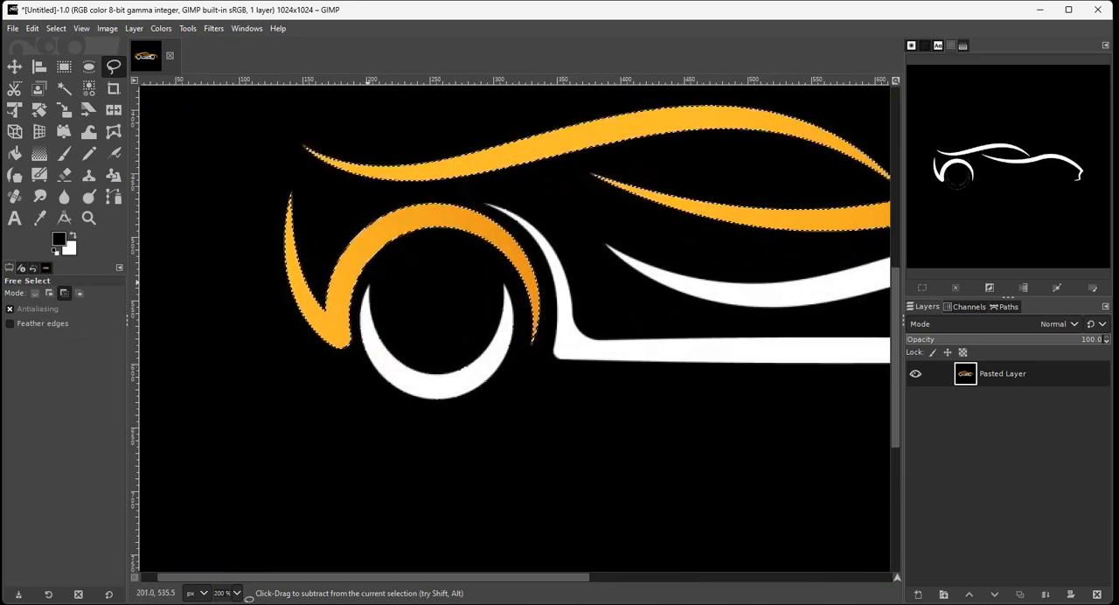
left_click(366, 276)
left_click(354, 341)
left_click(364, 381)
left_click(401, 401)
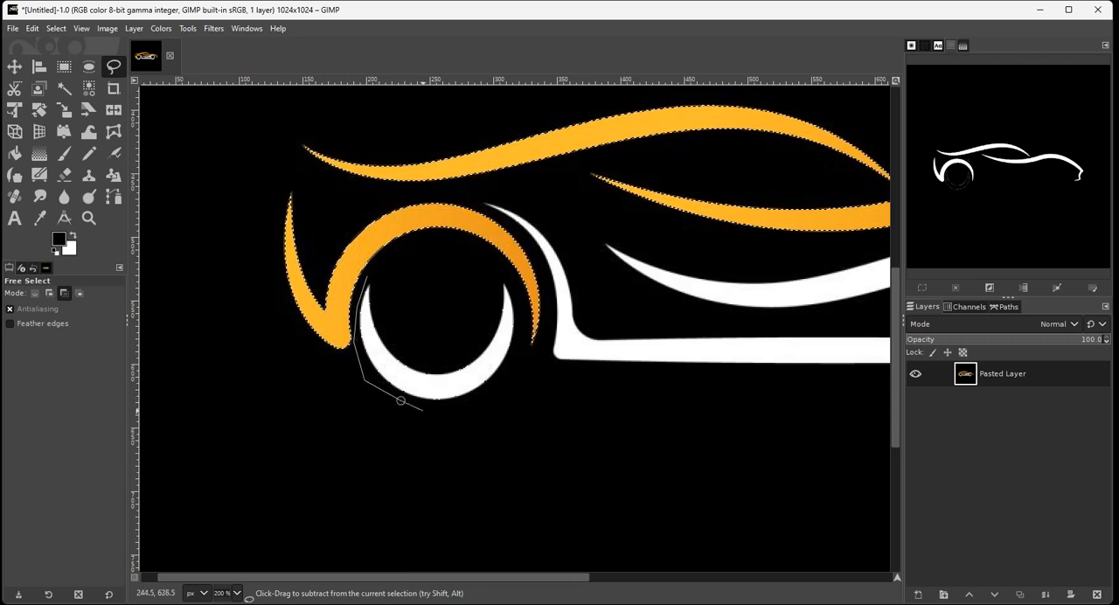
left_click(458, 413)
left_click(506, 379)
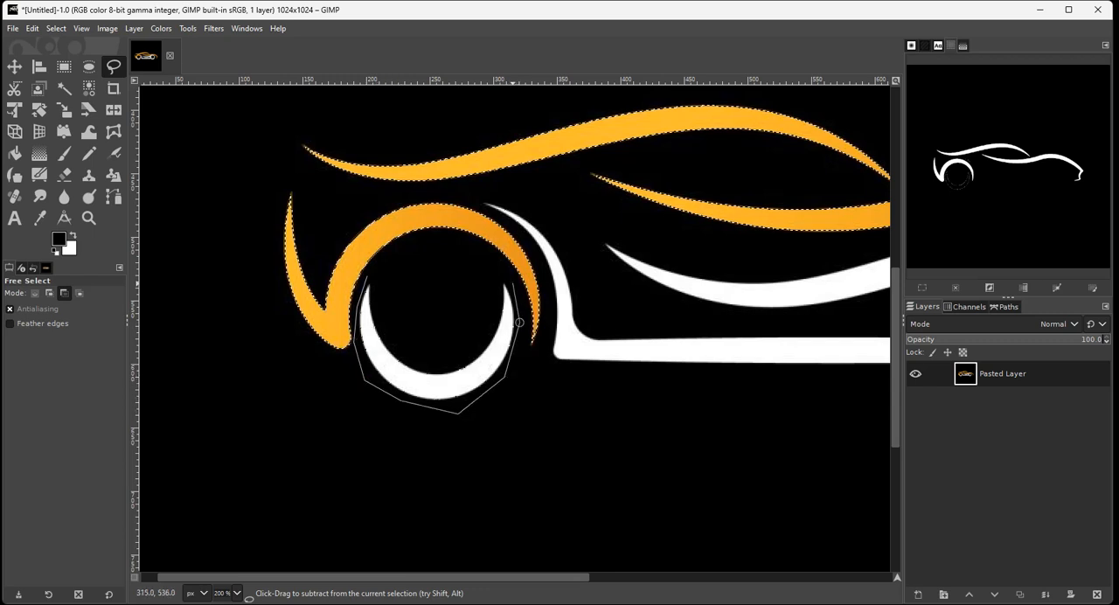
left_click(520, 323)
left_click(490, 269)
left_click(366, 276)
Clear the selection and try selecting the orange strokes by color with a threshold of 49.0.
left_click(56, 28)
left_click(66, 64)
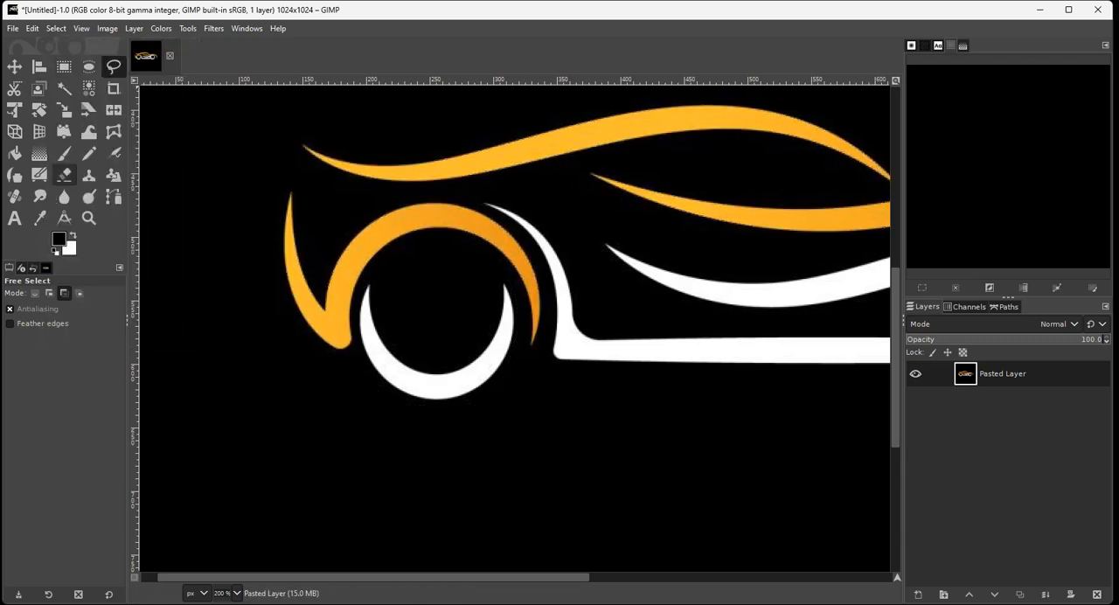
left_click(88, 89)
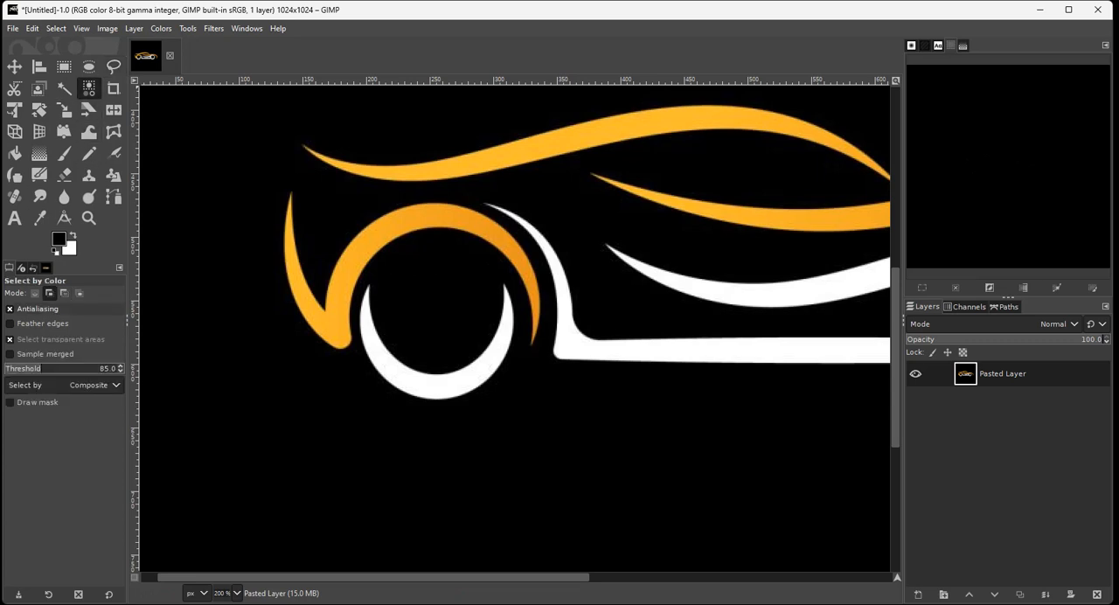
left_click(25, 369)
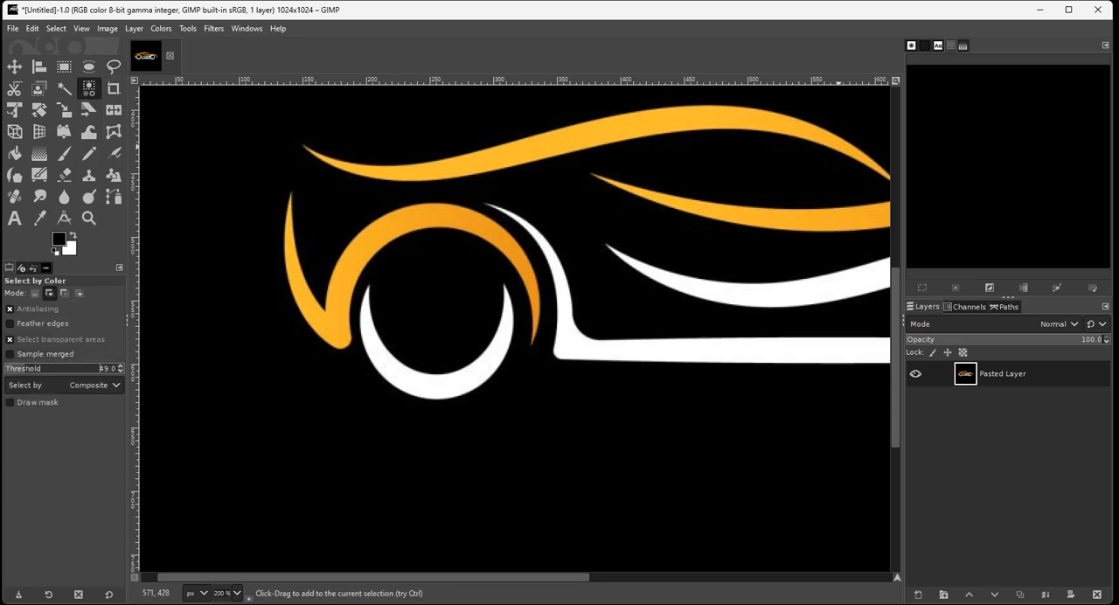
left_click(841, 153)
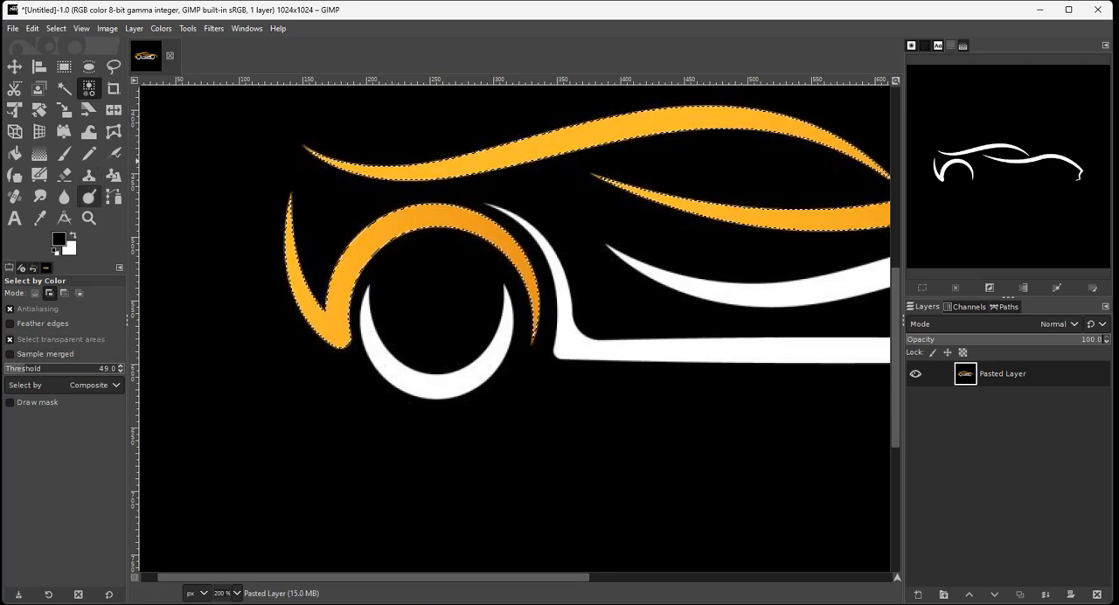
Set the Select by Color threshold to 98.0, clear the selection and reselect the orange strokes.
left_click(56, 369)
left_click_drag(56, 369, 48, 369)
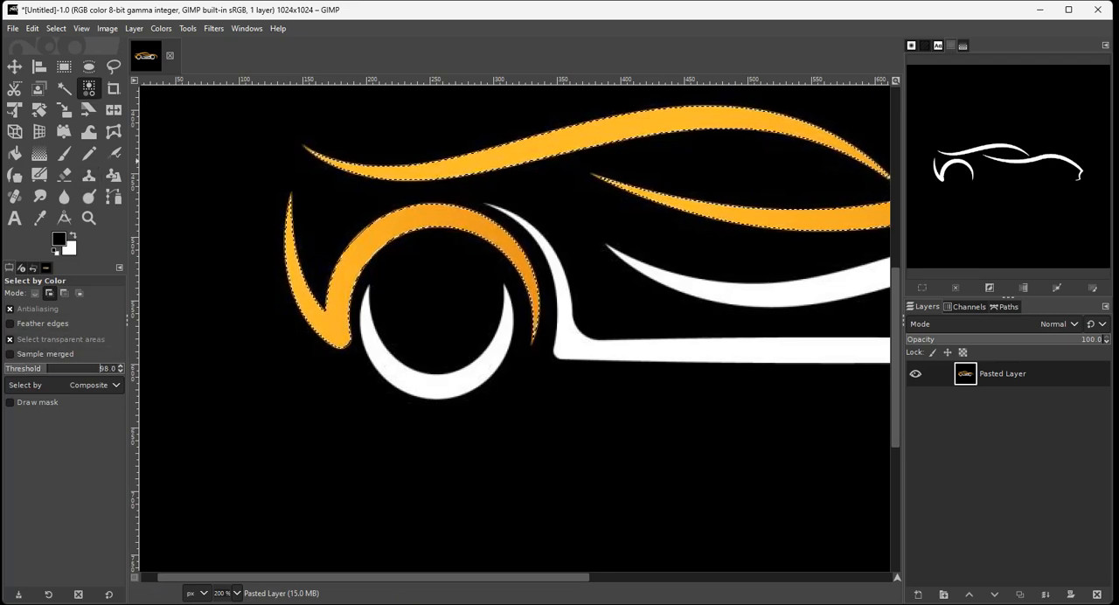
left_click(56, 28)
left_click(68, 62)
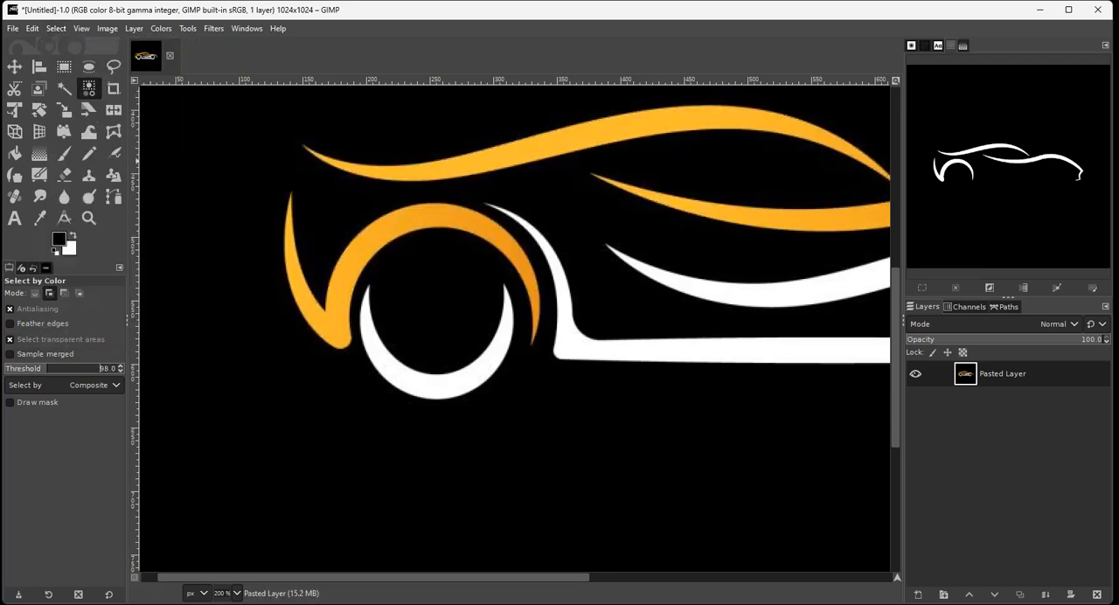
left_click(381, 171)
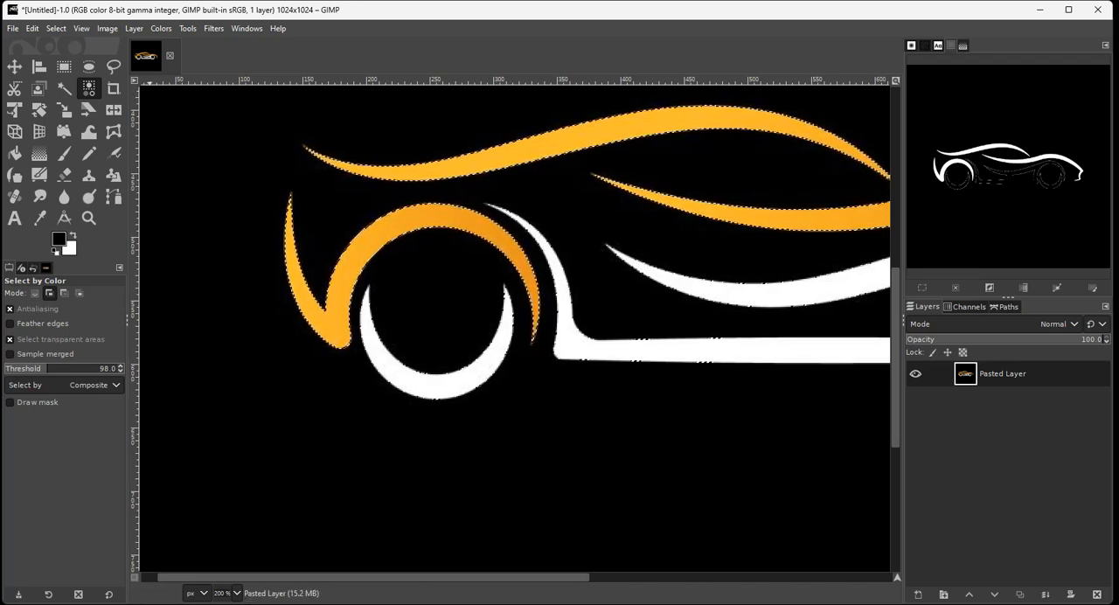
Trace a Free Select outline in subtract mode between the orange rear arch and the white body line, and around the rear wheel crescent.
left_click(113, 67)
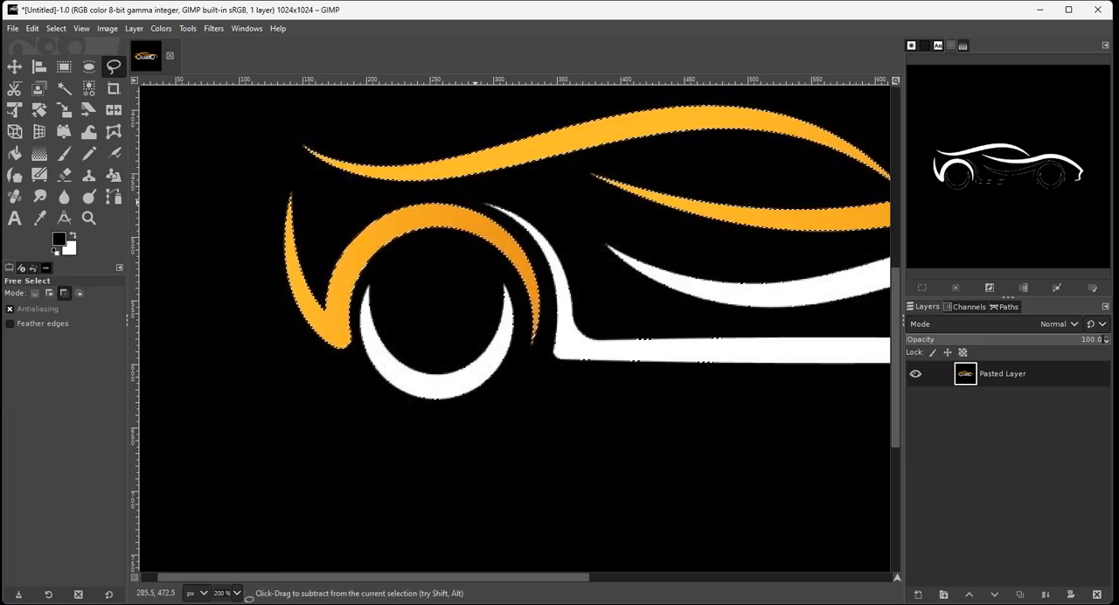
left_click(474, 203)
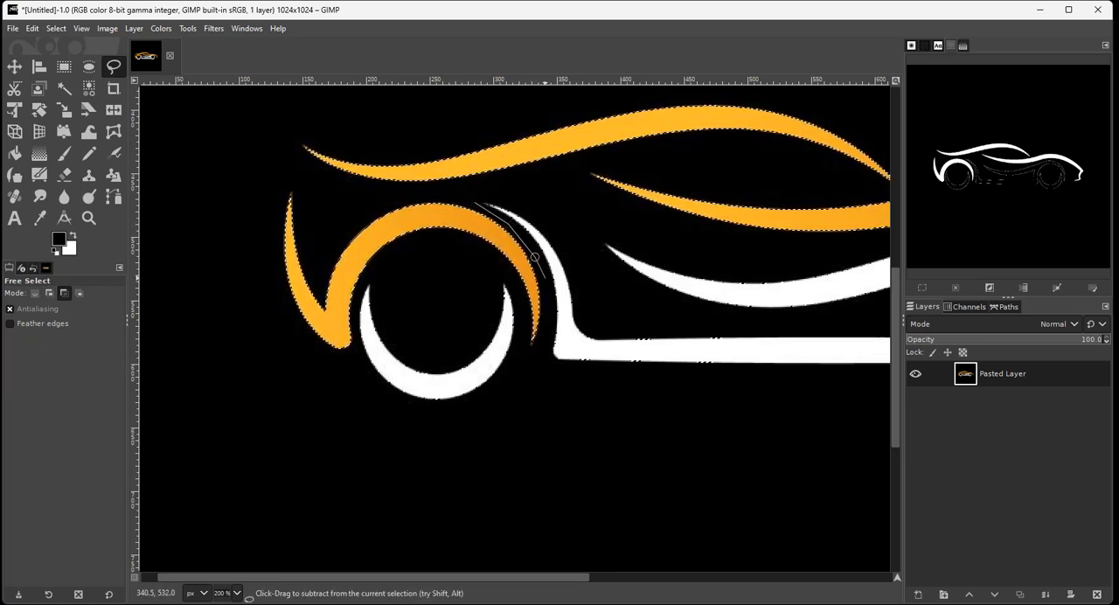
left_click(532, 255)
left_click(548, 355)
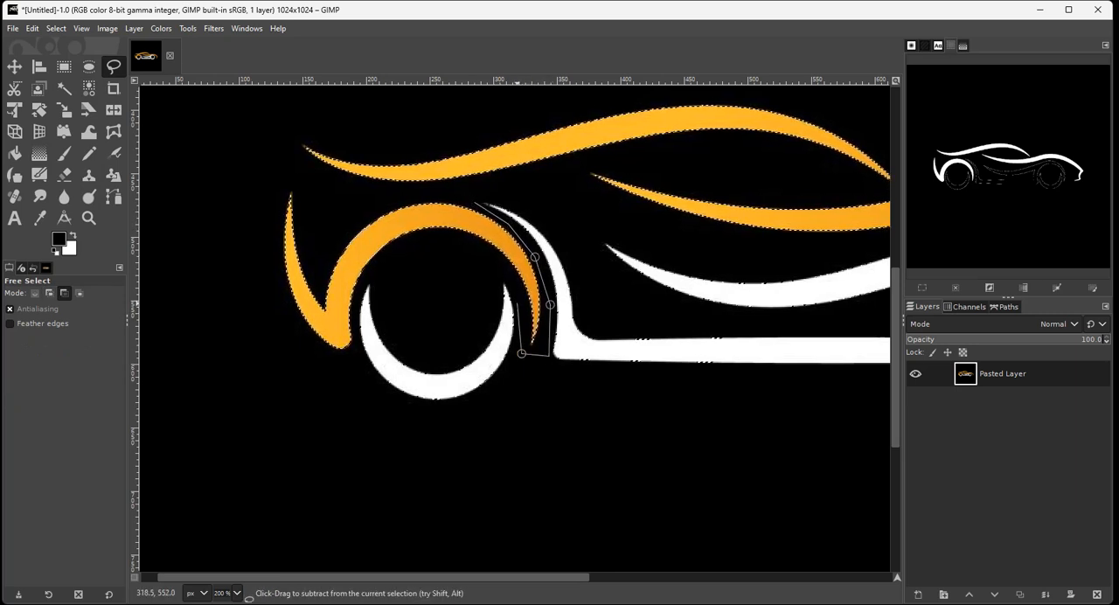
left_click(518, 303)
left_click(501, 274)
left_click(363, 280)
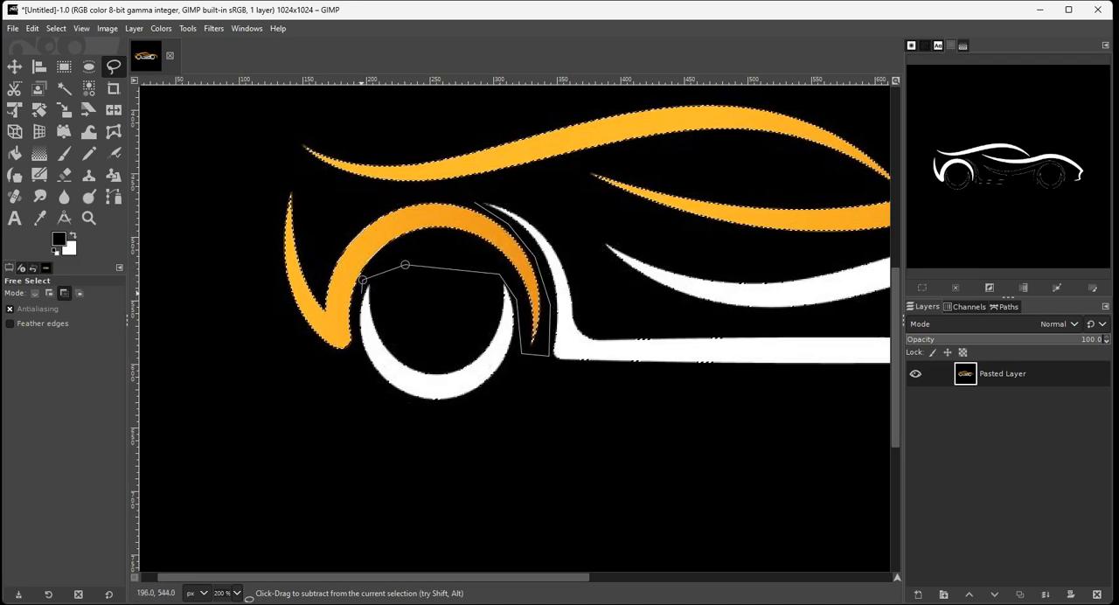
left_click(358, 350)
left_click(391, 402)
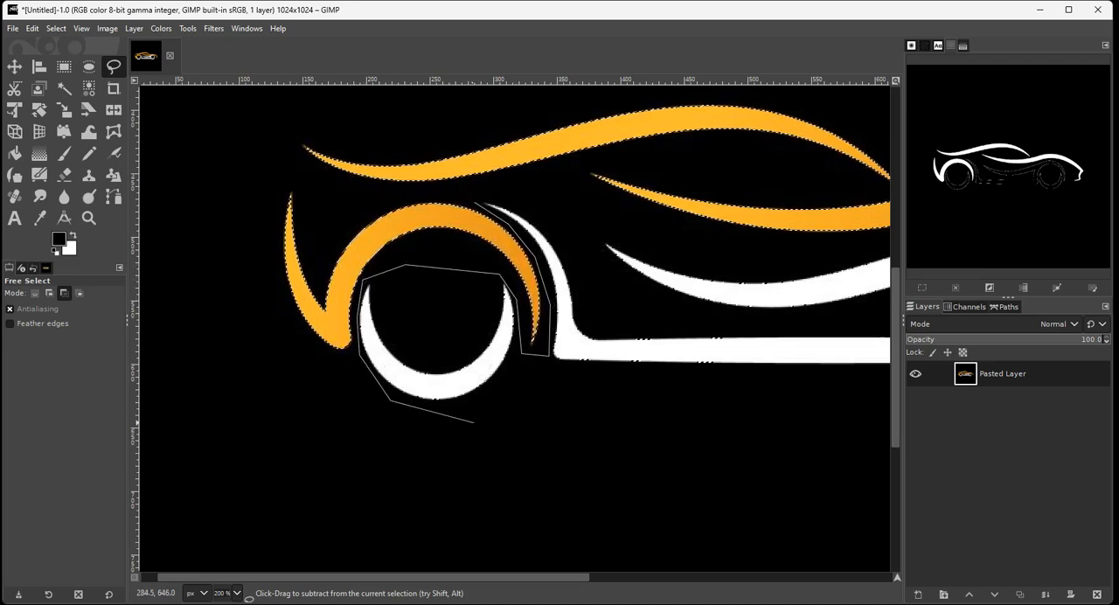
left_click(490, 426)
Continue the outline beneath the body, around the front wheel and back above the white lines, closing it to subtract the white parts.
scroll(825, 382, "right", 1)
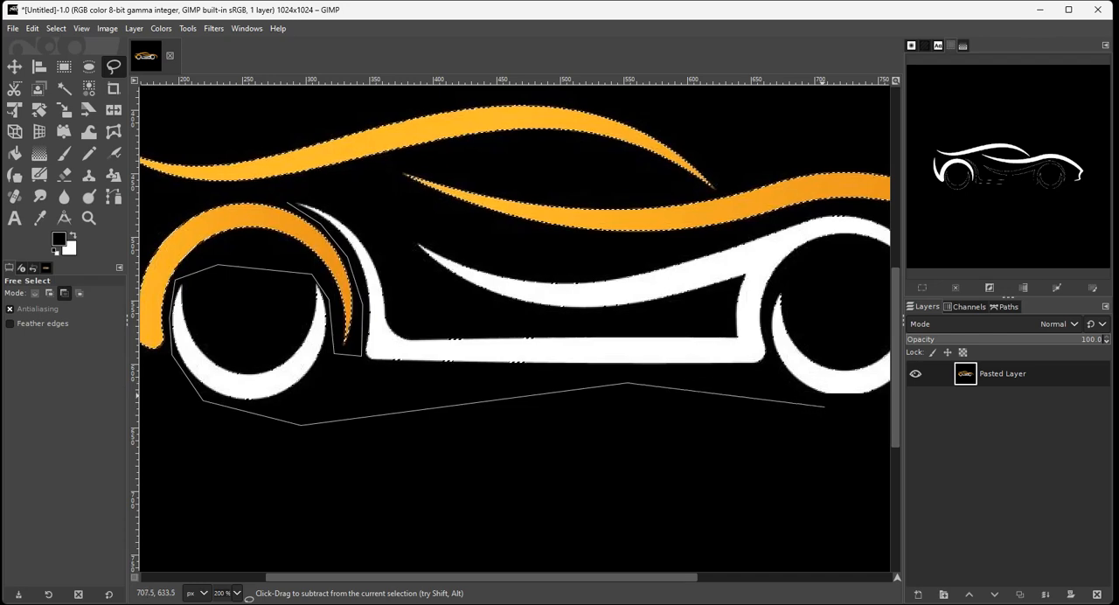
left_click(825, 409)
scroll(825, 409, "right", 1)
left_click(801, 396)
left_click(773, 261)
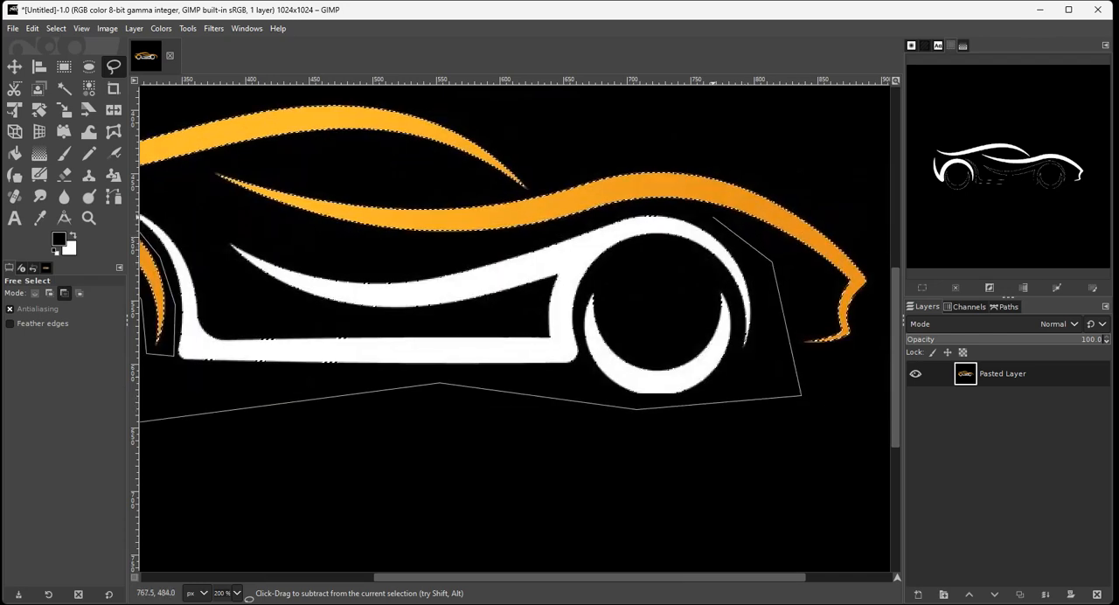
left_click(712, 214)
left_click(649, 204)
left_click(373, 252)
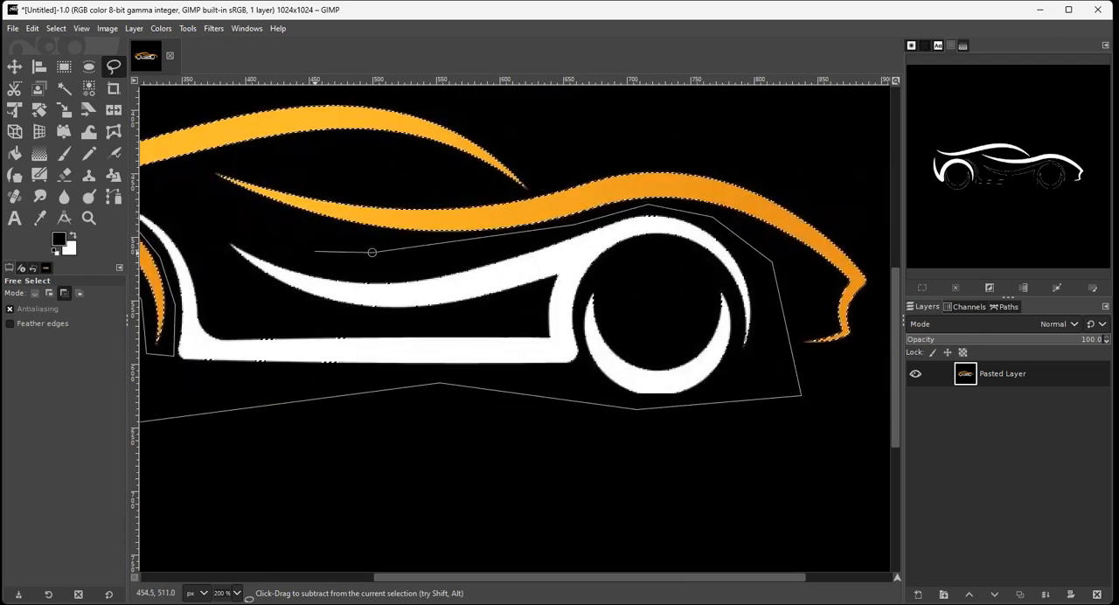
left_click(215, 216)
scroll(215, 218, "left", 2)
left_click(288, 183)
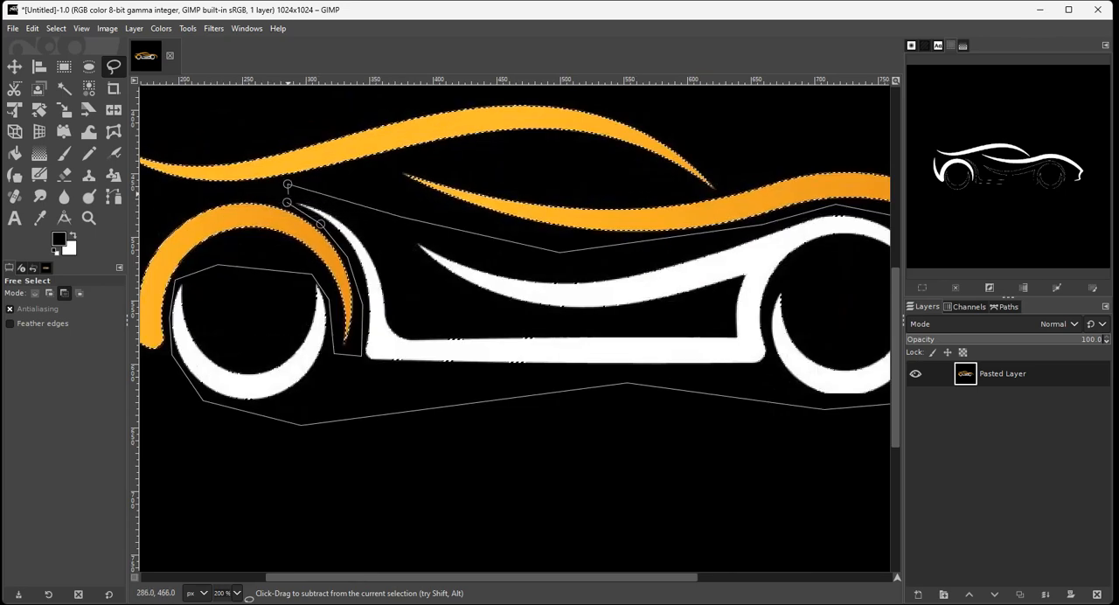
left_click(287, 202)
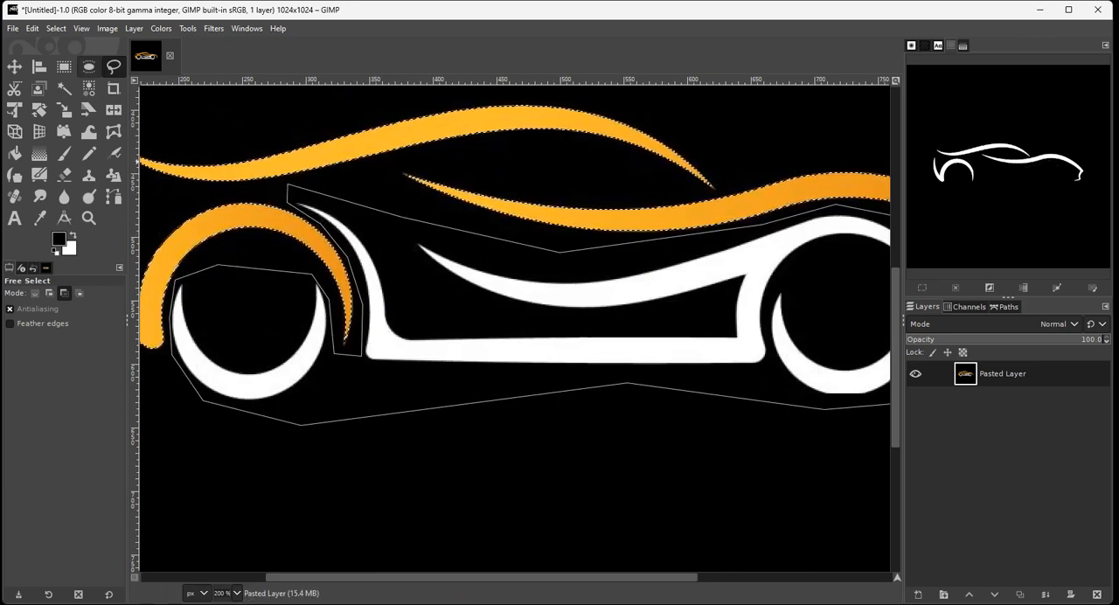
left_click(14, 66)
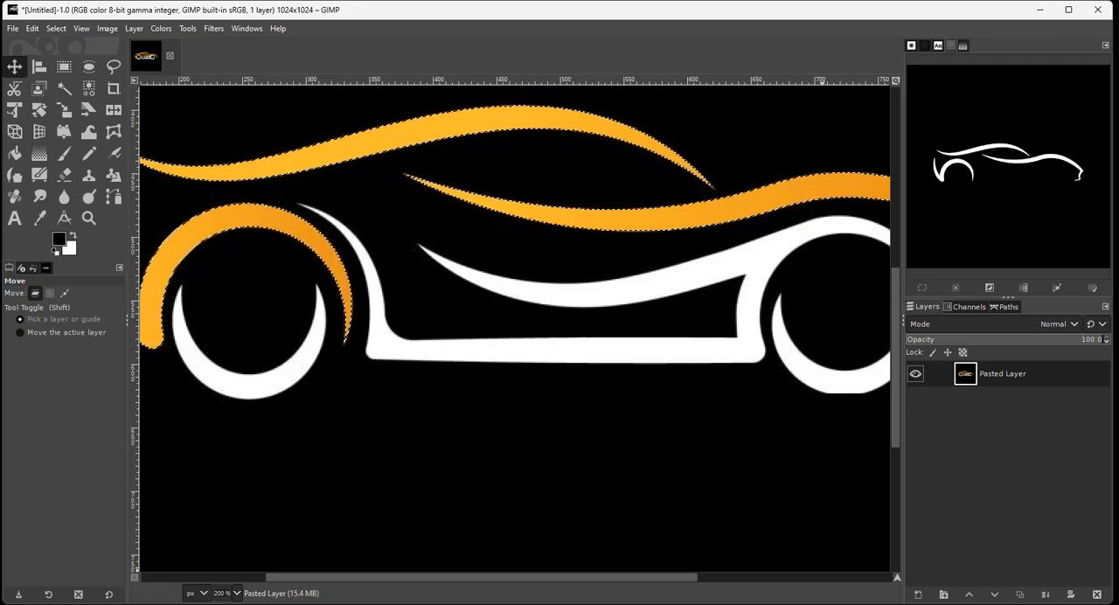
Create a new 1024 × 1024 px transparent layer named Stroke1.
left_click(919, 594)
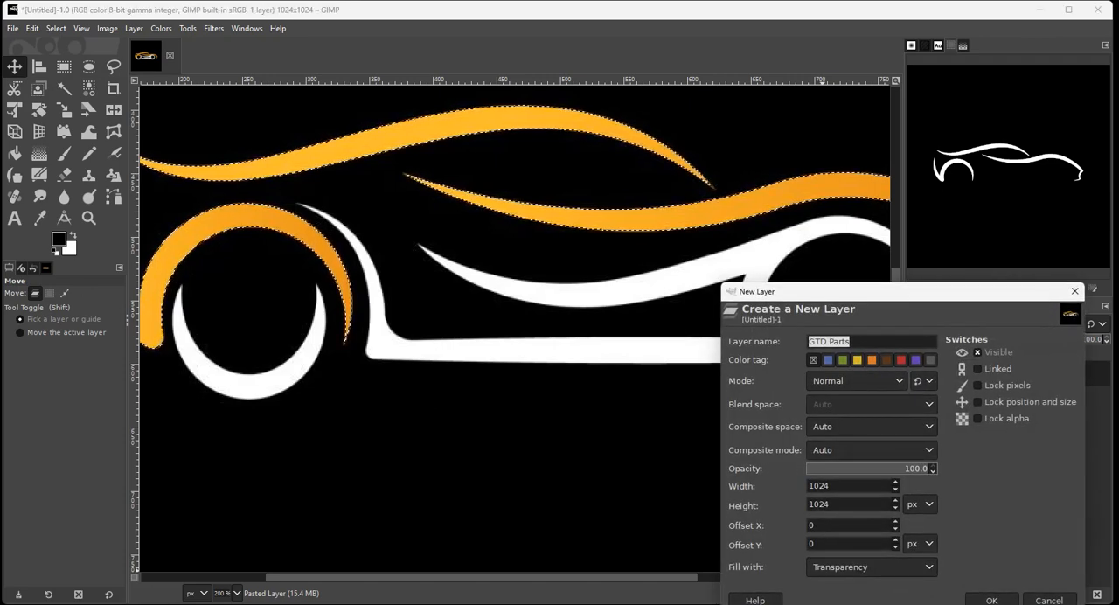
type("Stron")
type("e1")
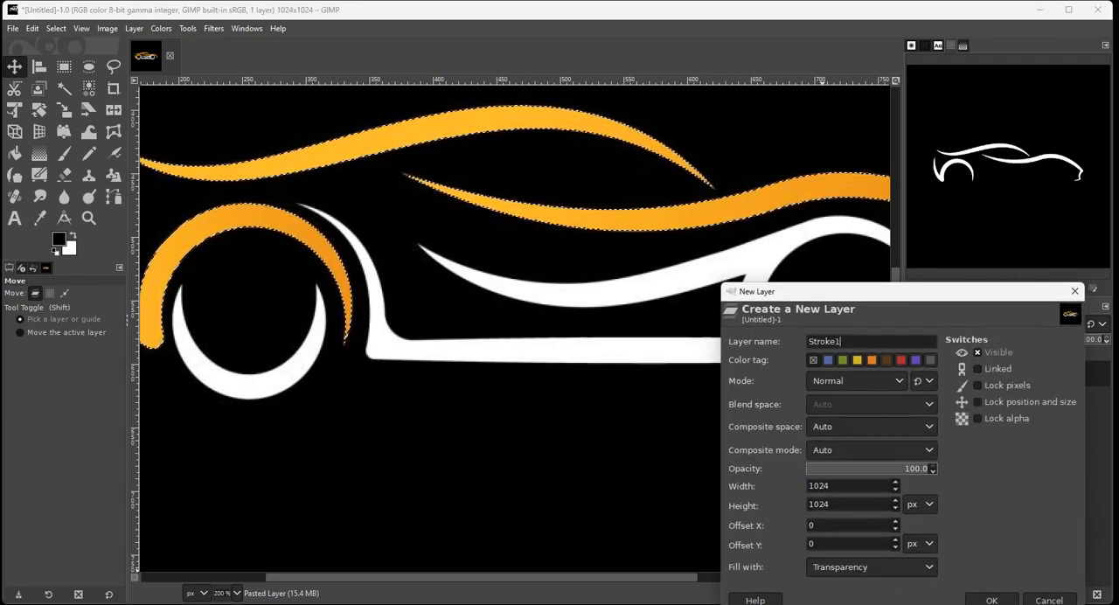
key("Return")
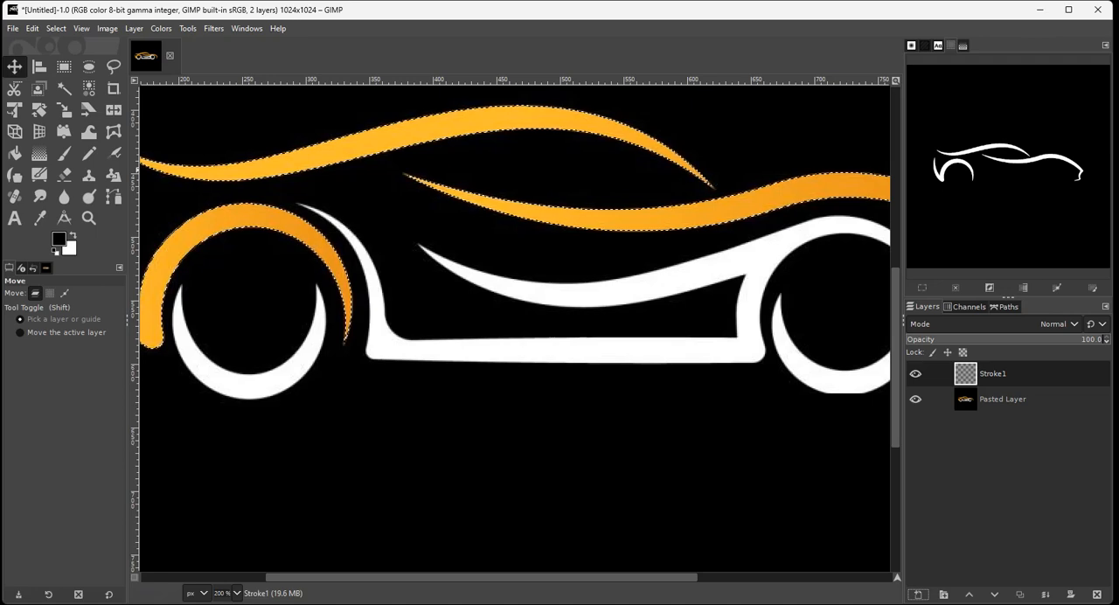
Try stroking the selection on the Stroke1 layer with an 8 px solid black line, and undo the stroke.
left_click(32, 29)
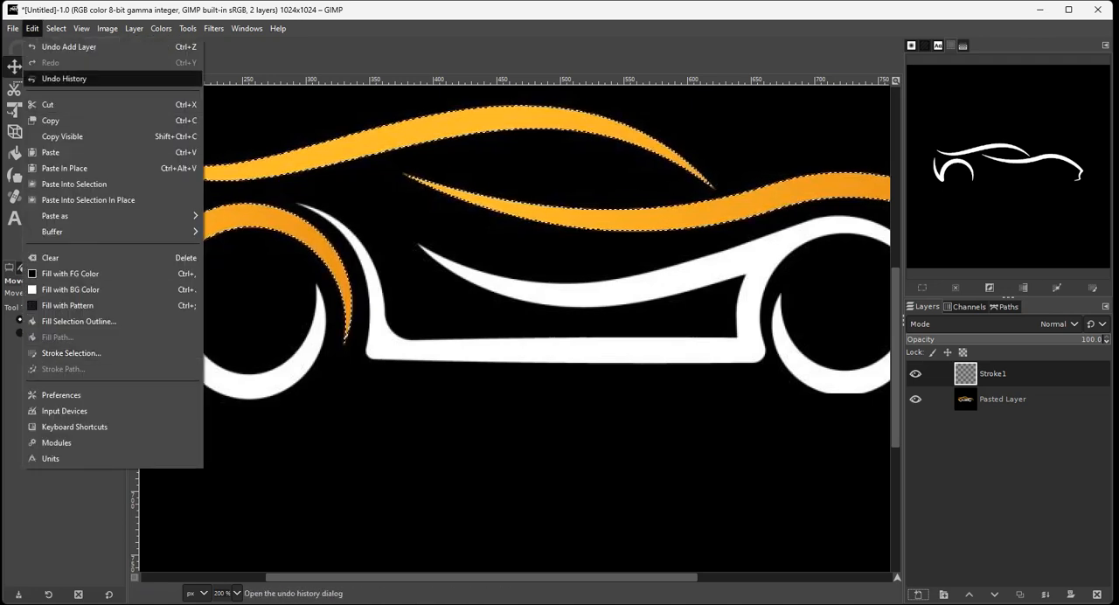
left_click(71, 353)
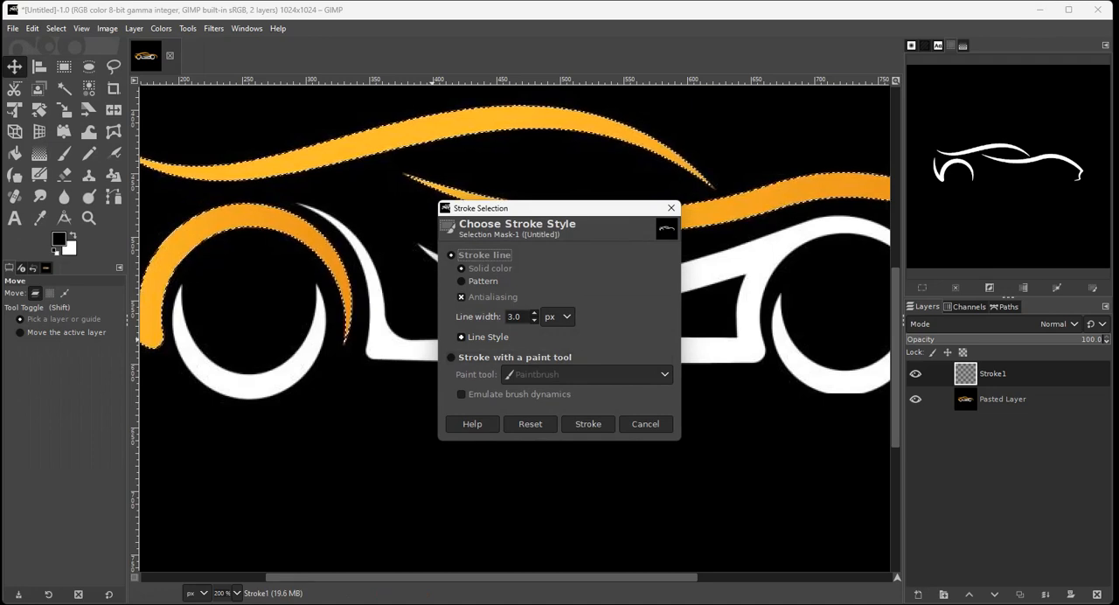
left_click(534, 313)
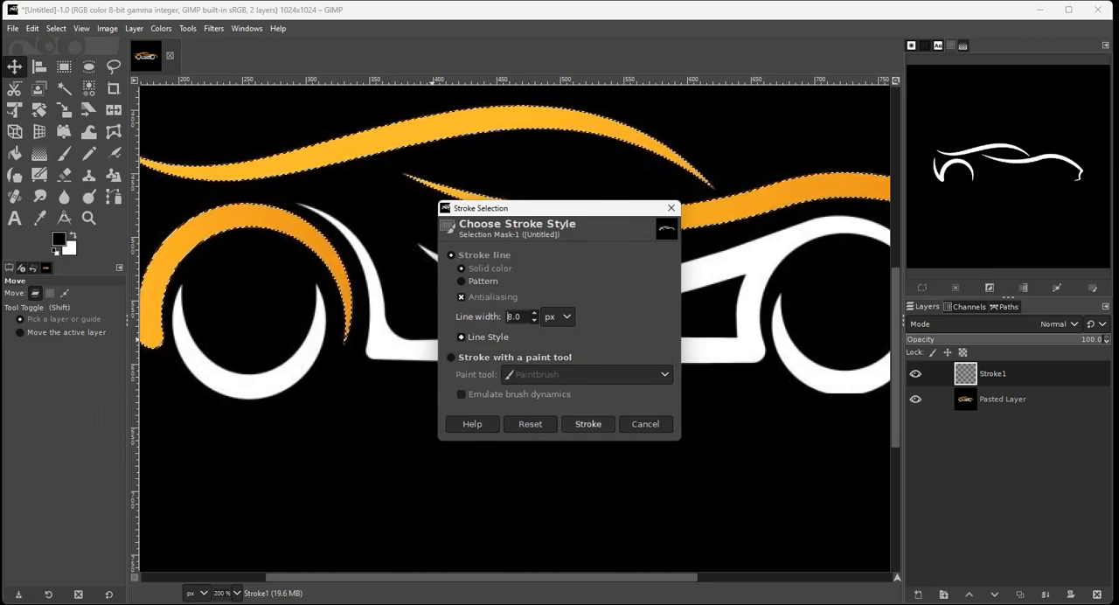
left_click(587, 423)
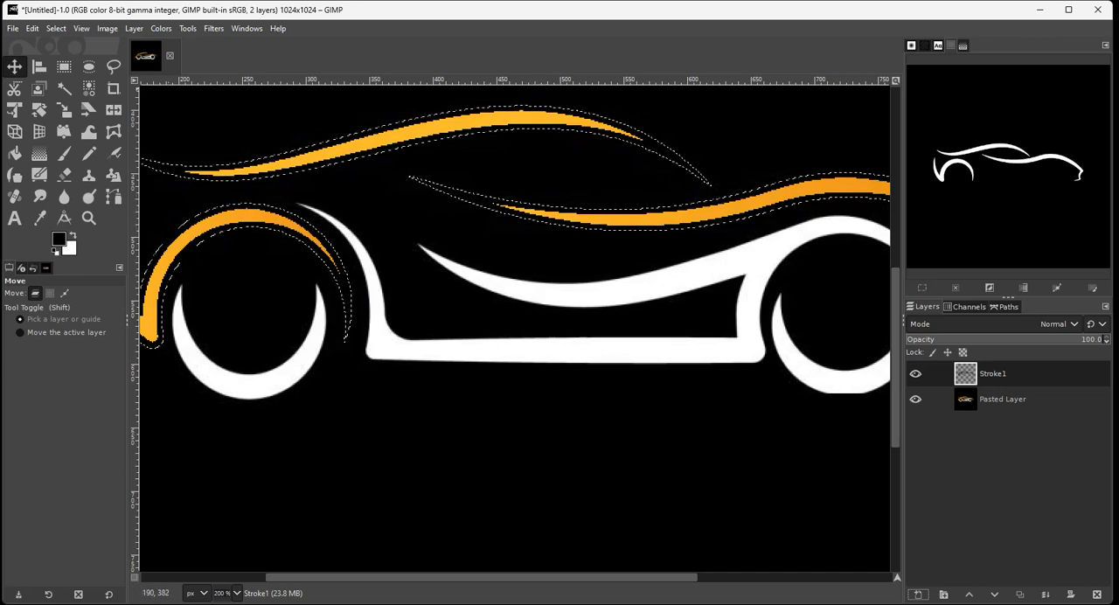
left_click(33, 29)
left_click(67, 46)
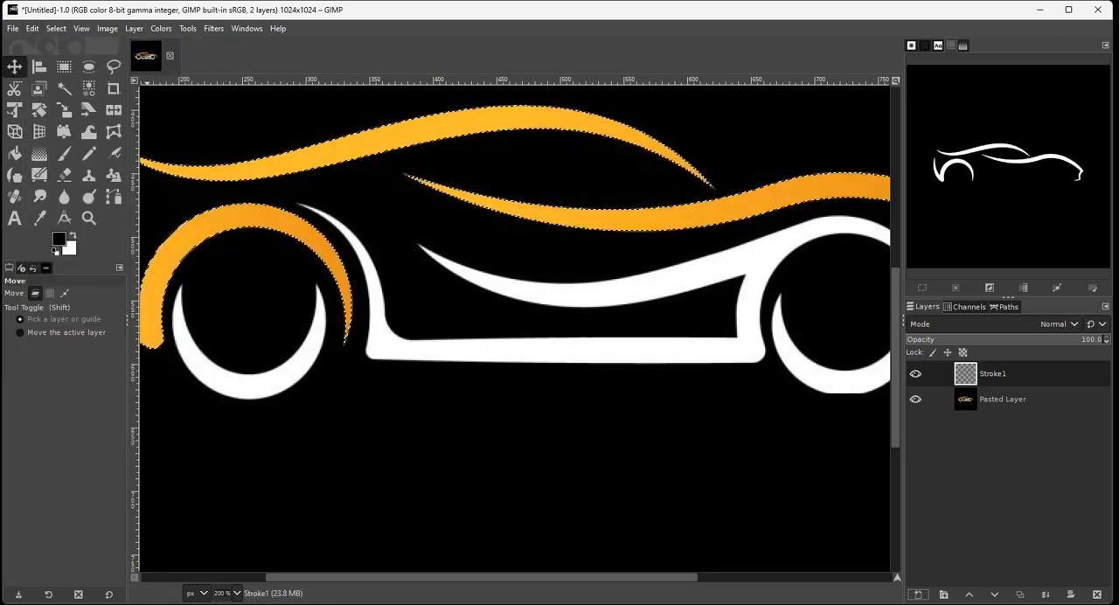
Stroke the selection on the Stroke1 layer with a 3 px solid black line.
left_click(32, 29)
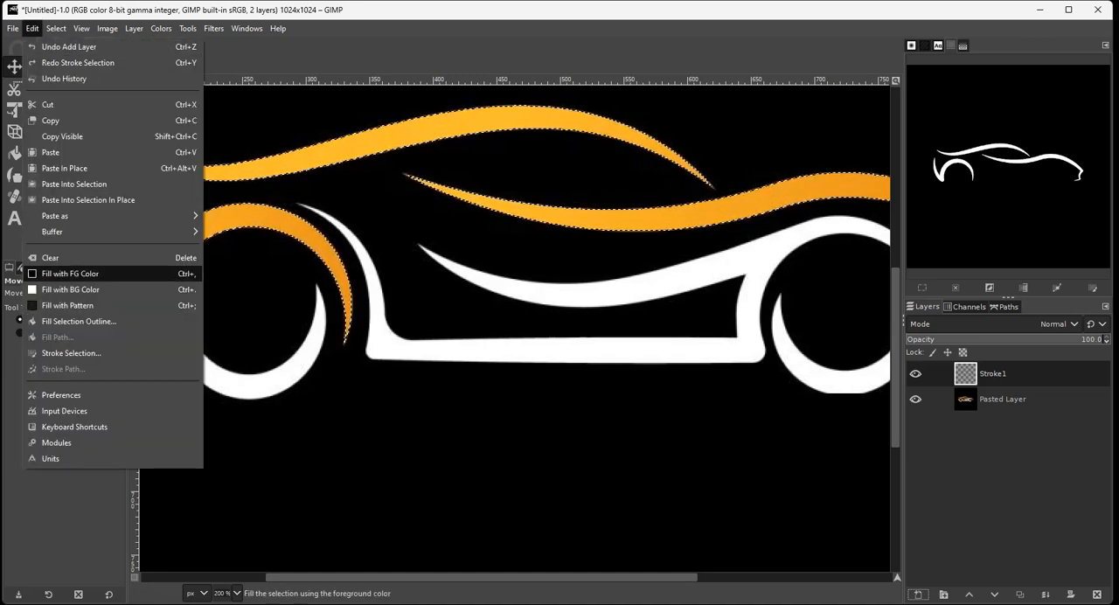
left_click(71, 353)
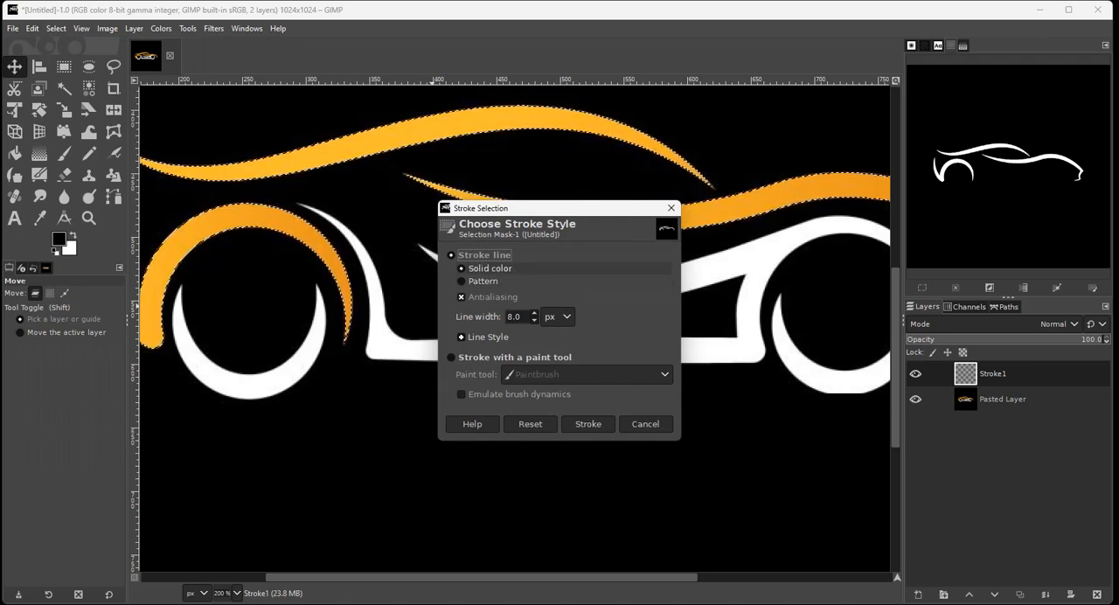
left_click(509, 316)
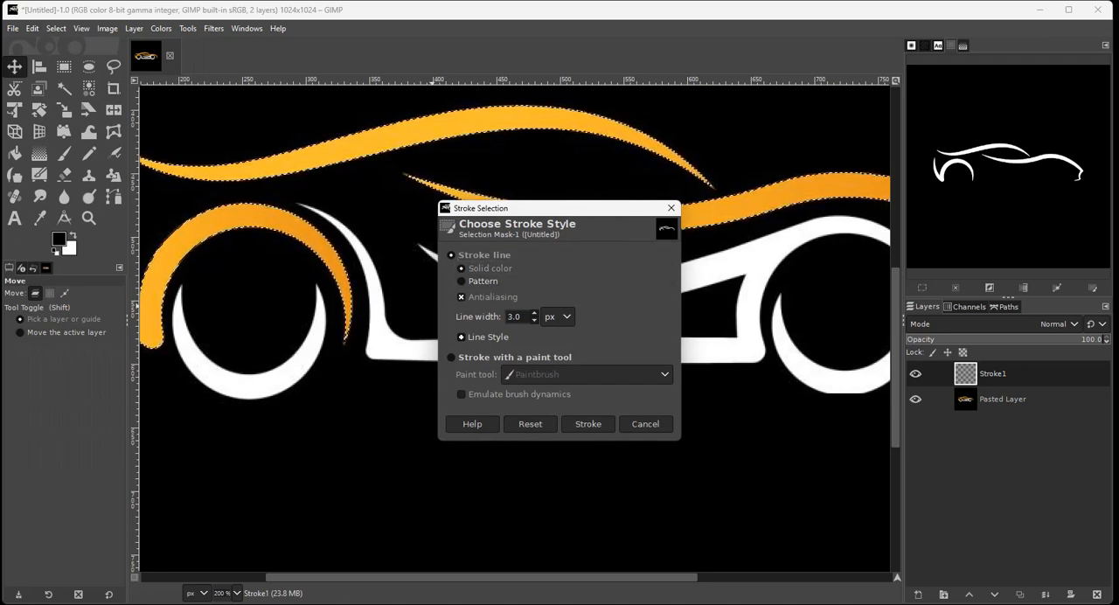
left_click(588, 424)
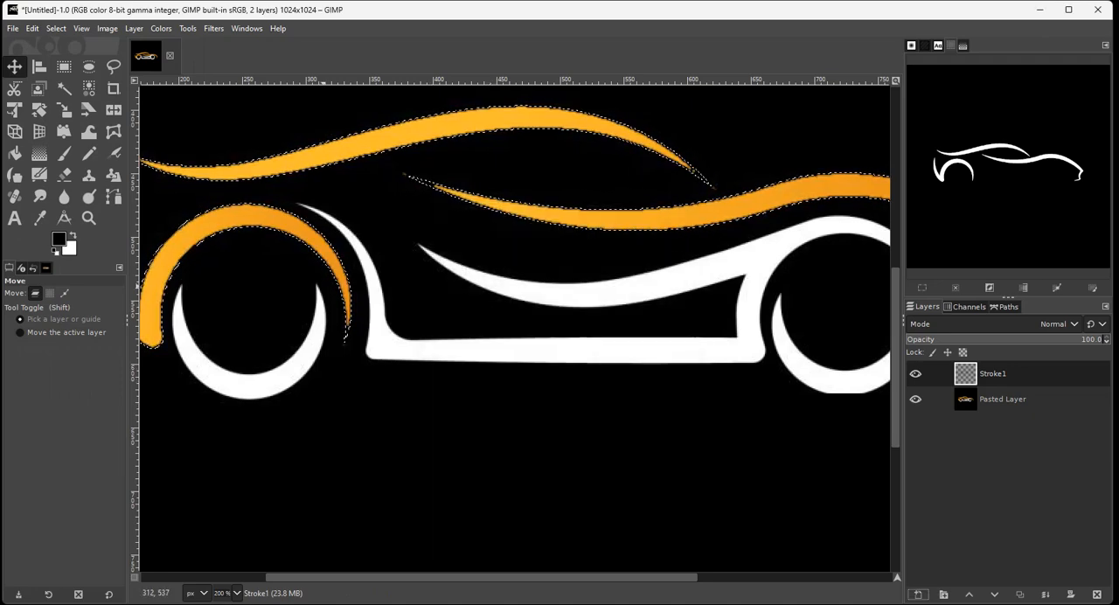
Move the Stroke1 layer below Pasted Layer and copy its selected pixels.
left_click_drag(979, 373, 989, 420)
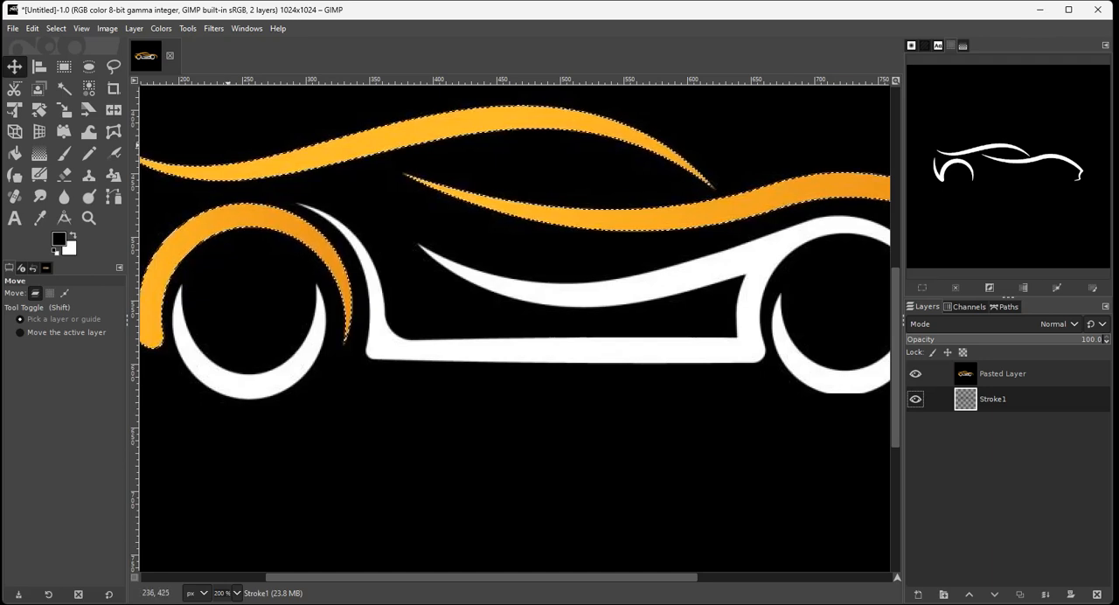
left_click(32, 28)
left_click(50, 122)
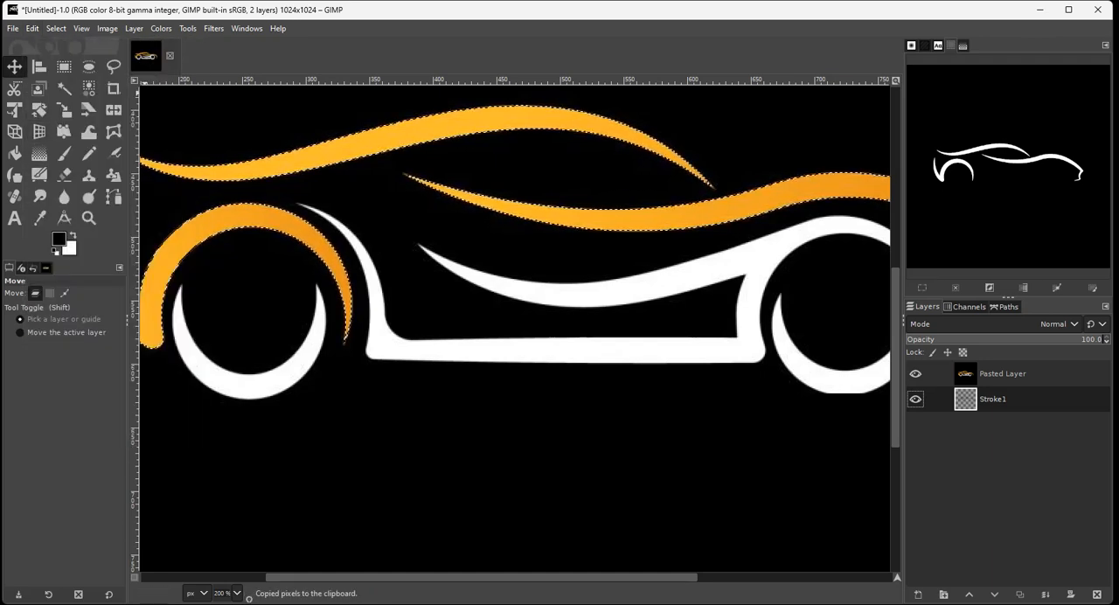
Paste the copied pixels as a new layer above Stroke1 and rename that layer Orange.
left_click(31, 28)
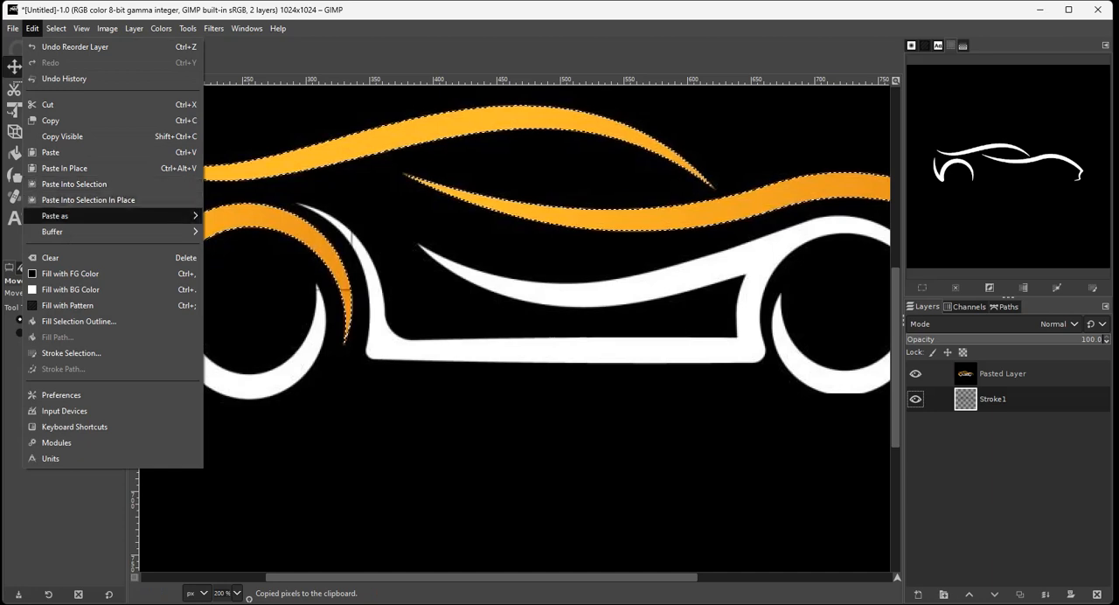
mouse_move(114, 215)
left_click(229, 219)
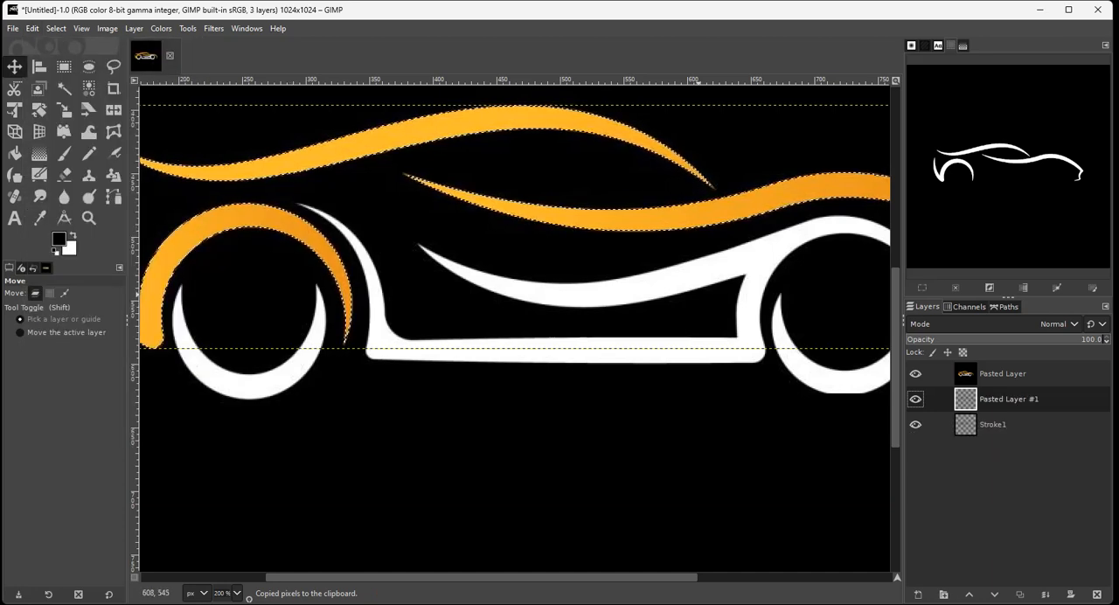
double_click(1008, 398)
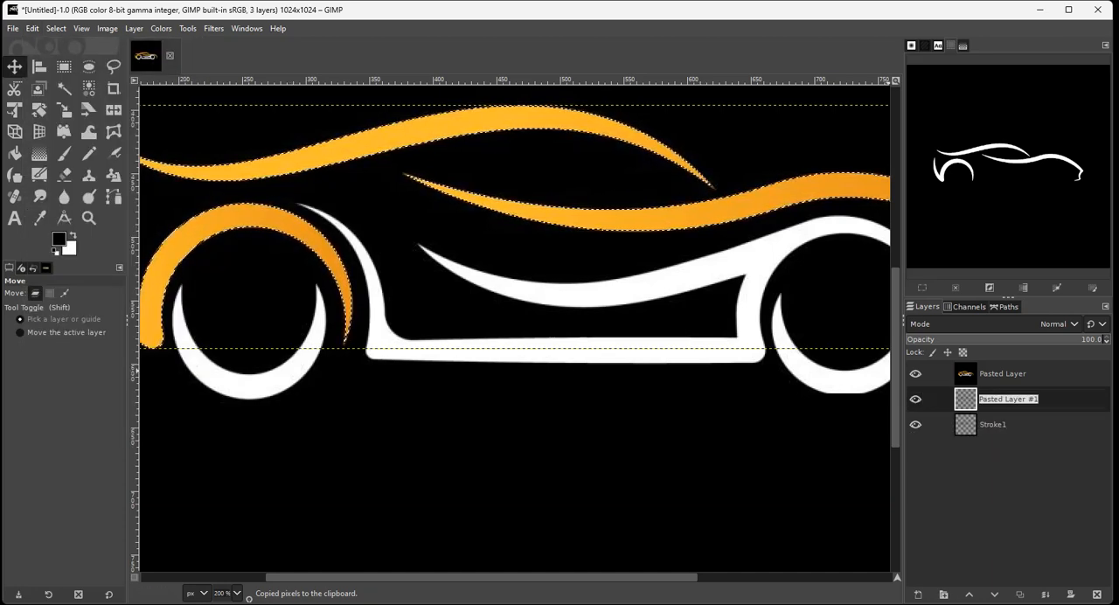
type("Orange")
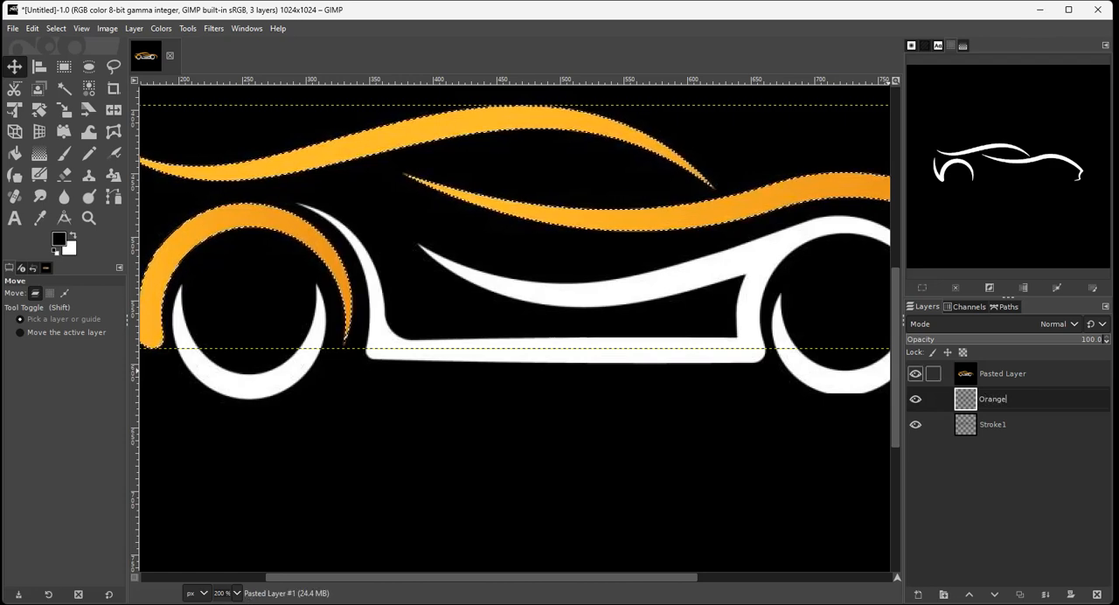
Temporarily hide Pasted Layer to examine the contents of the Orange and Stroke1 layers beneath it.
left_click(993, 424)
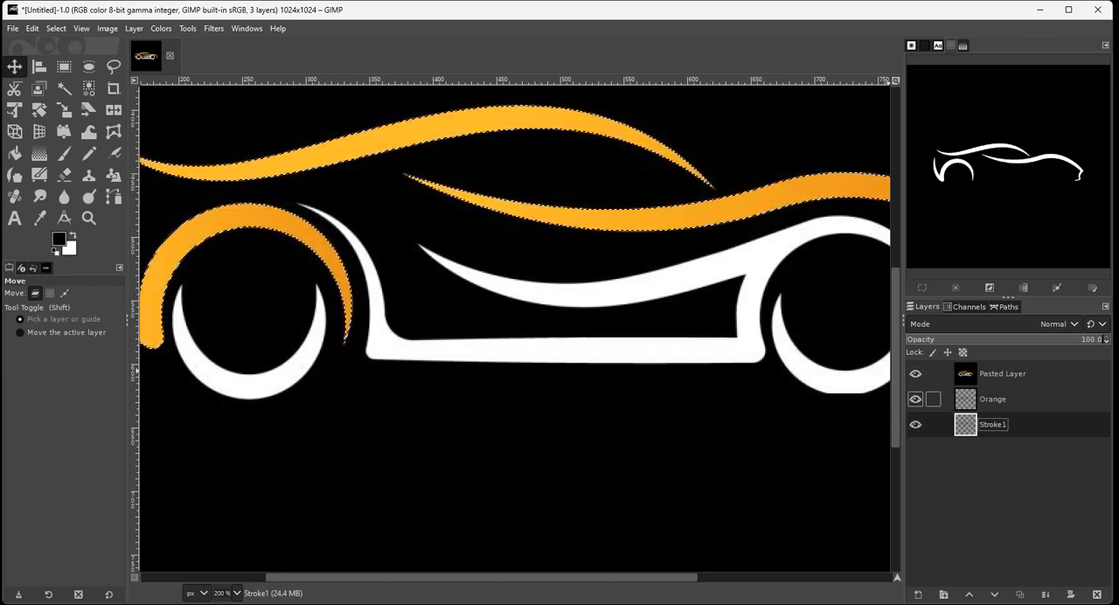
left_click(915, 373)
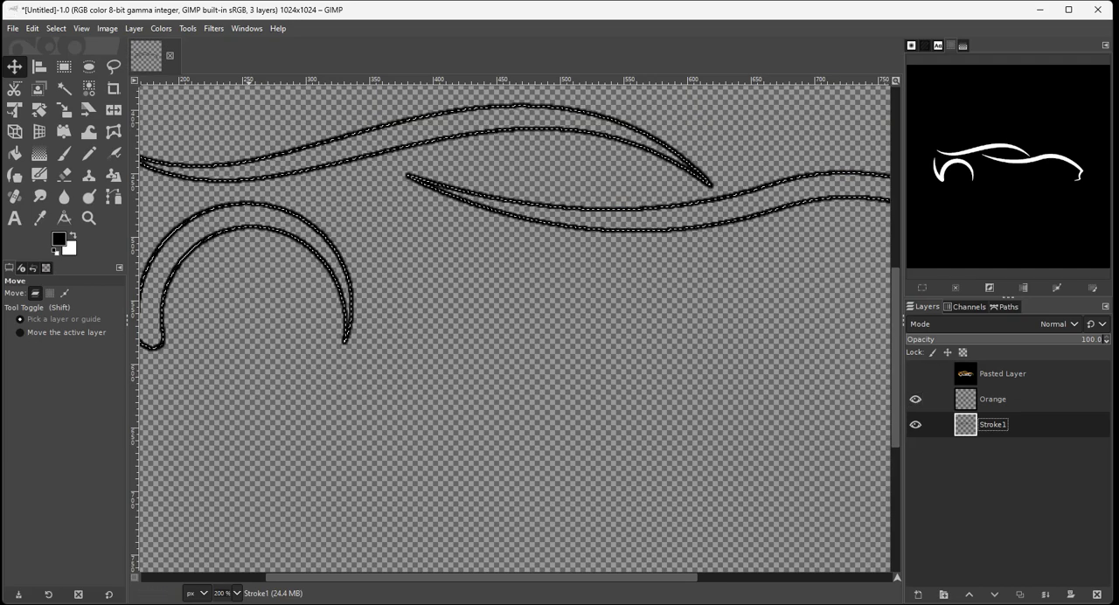
key("alt+e")
key("Return")
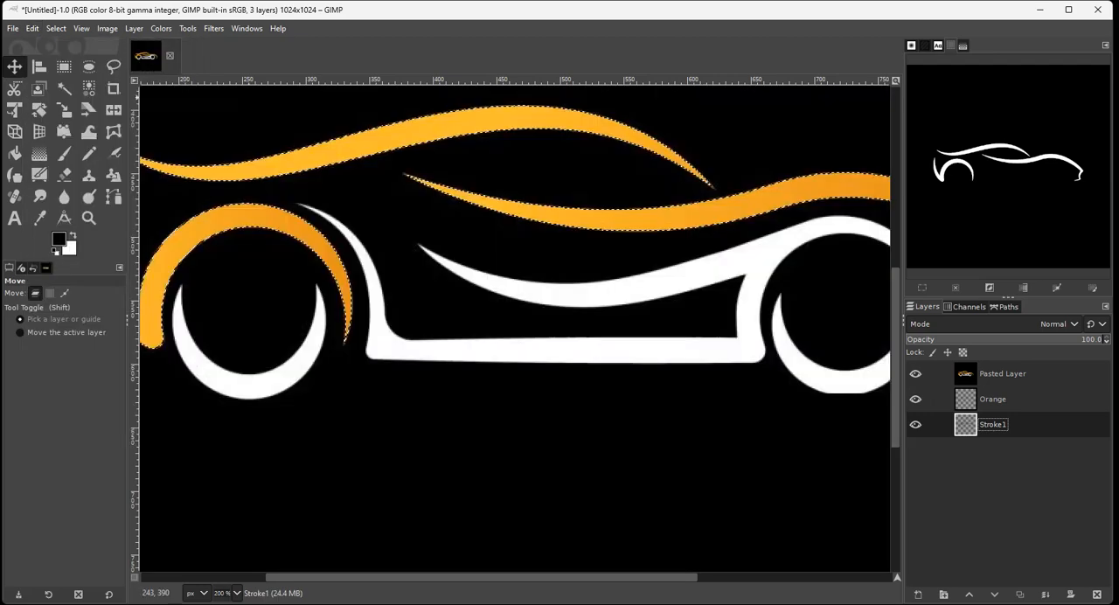
Delete the Orange layer.
left_click(1003, 374)
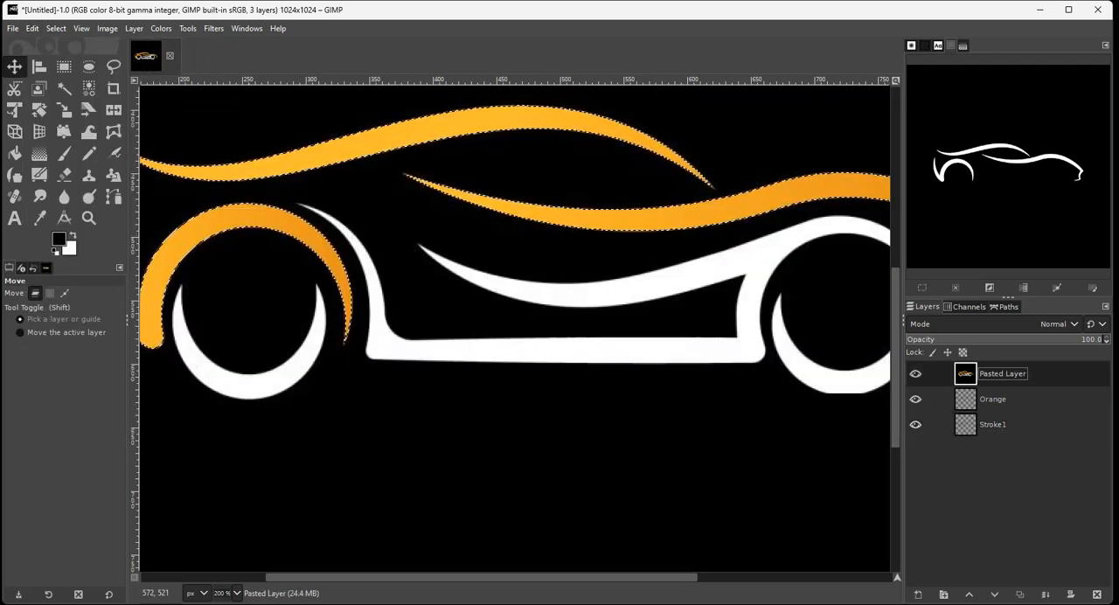
left_click(992, 398)
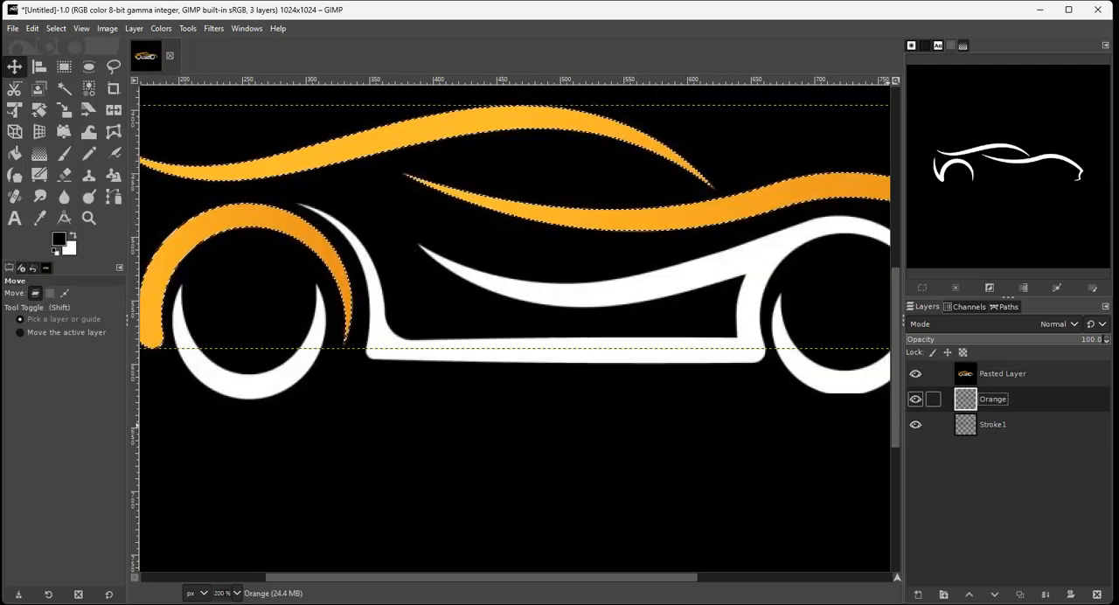
left_click(1096, 594)
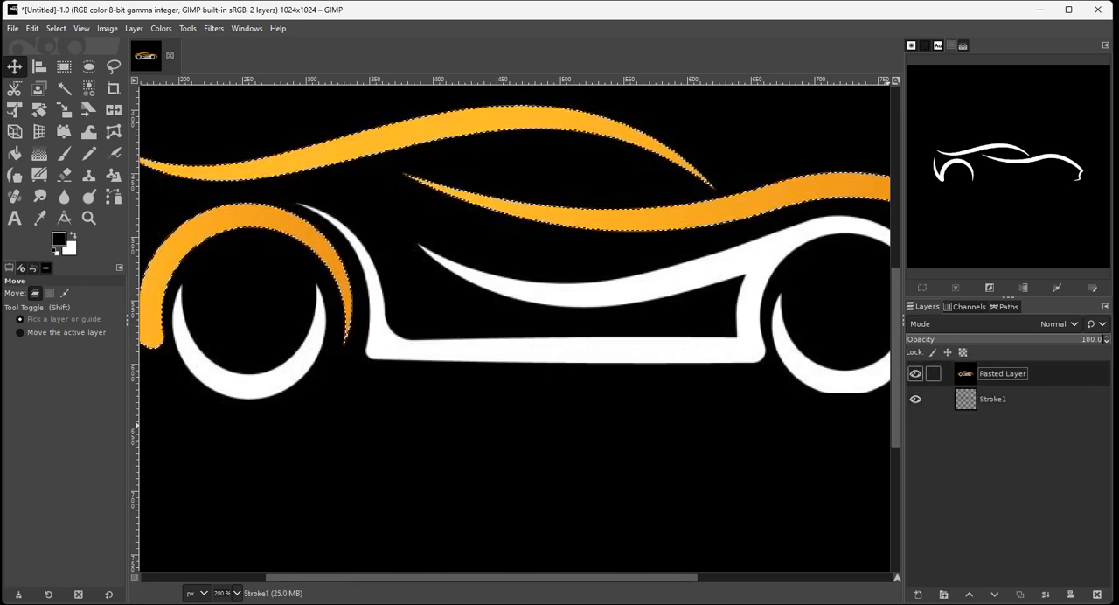
Copy the selected orange strokes from Pasted Layer and paste them as a new layer above it.
left_click(32, 28)
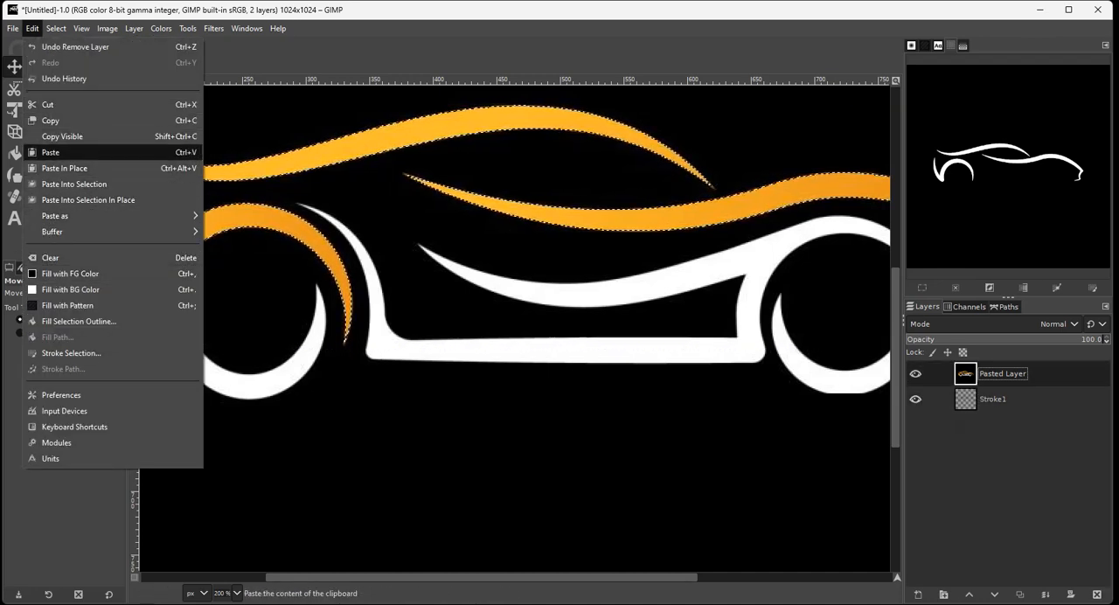
left_click(57, 120)
left_click(32, 28)
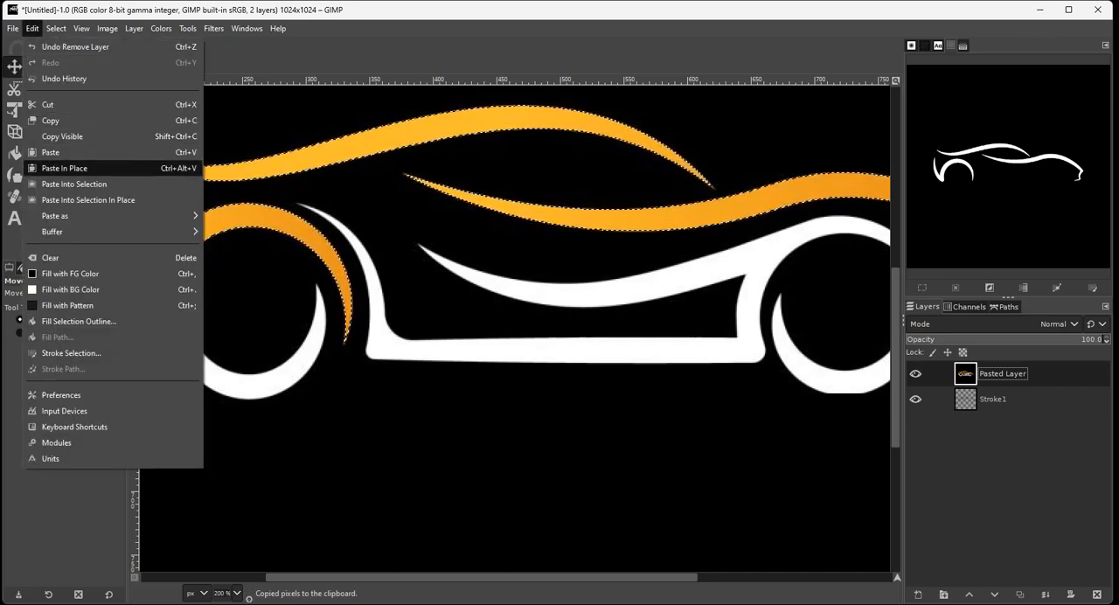
mouse_move(55, 215)
left_click(253, 220)
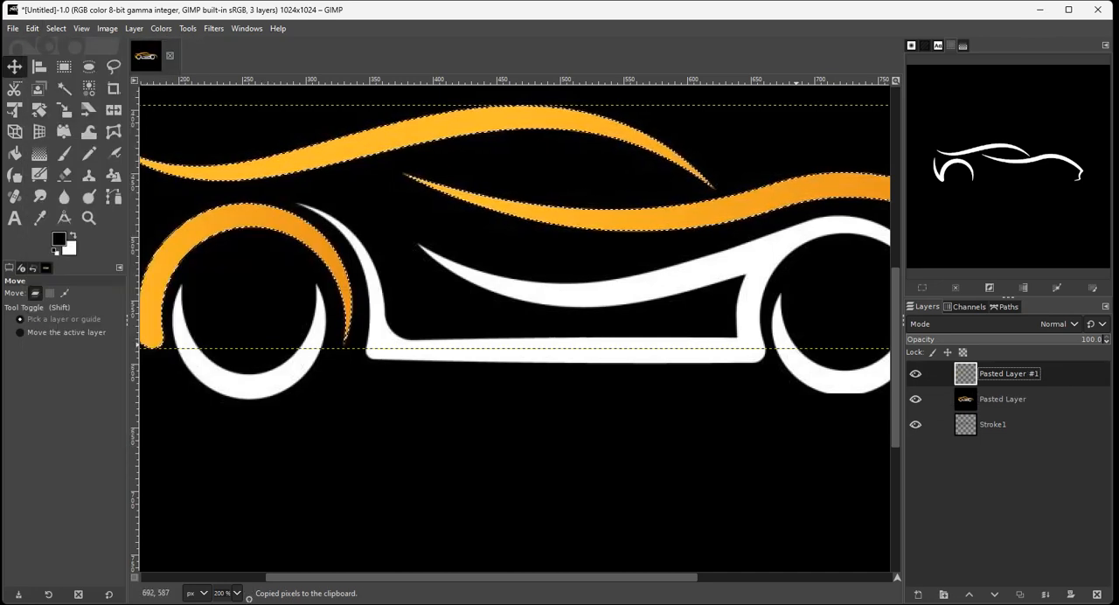
Clear the selection while Pasted Layer is temporarily hidden, and make that layer visible again.
left_click(1003, 399)
left_click(916, 399)
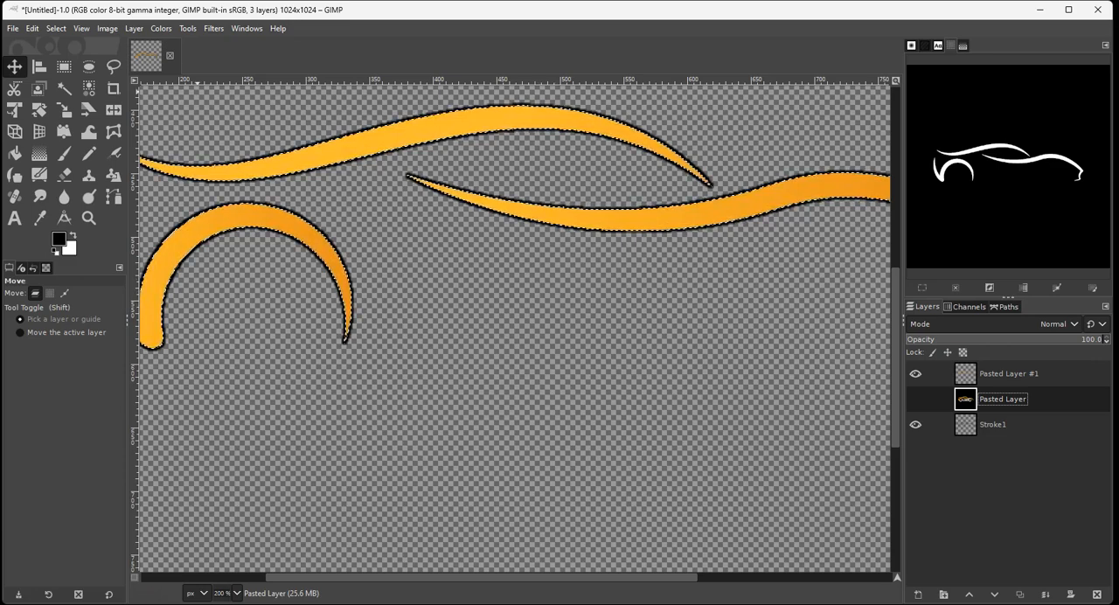
left_click(56, 29)
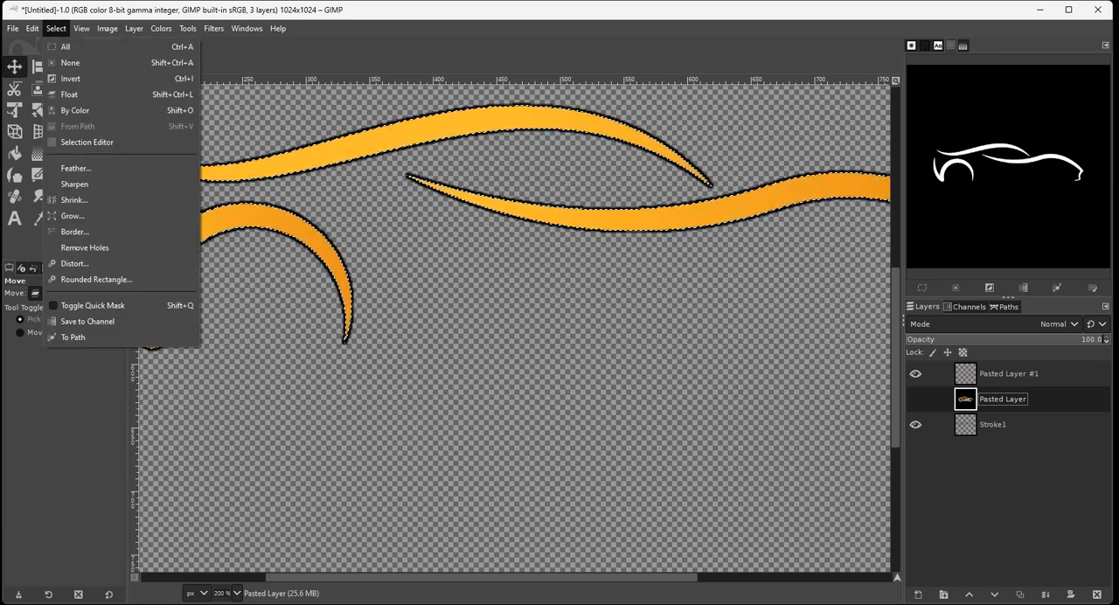
left_click(70, 62)
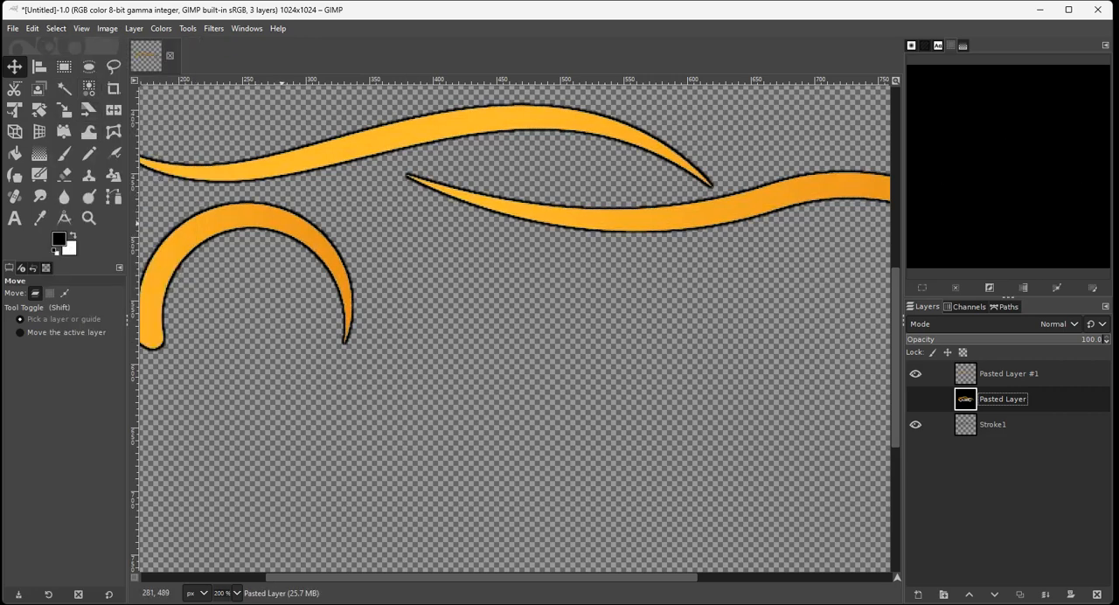
left_click(915, 399)
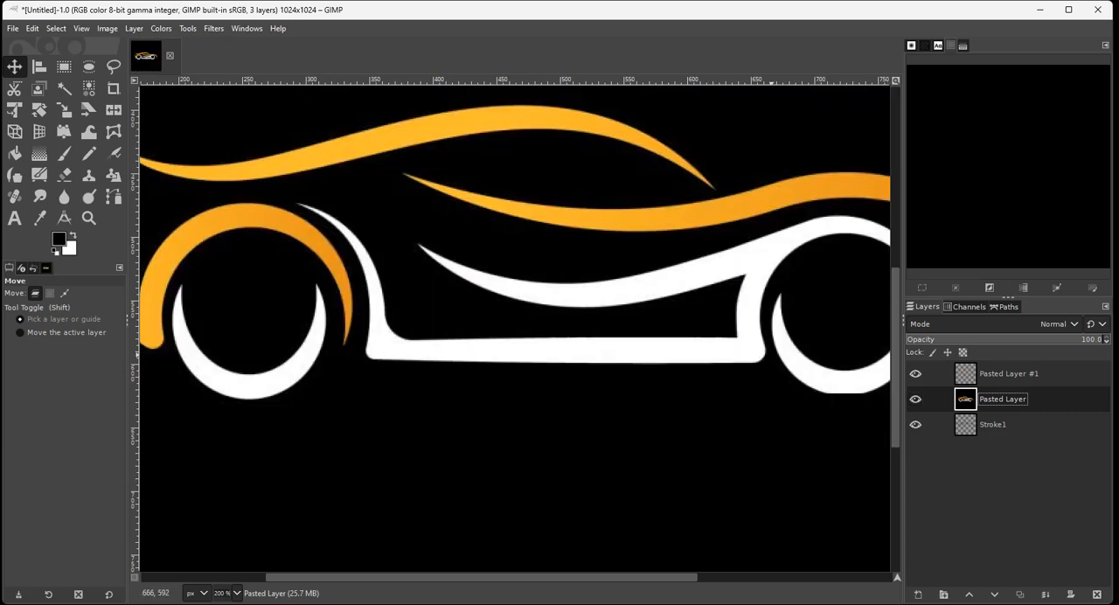